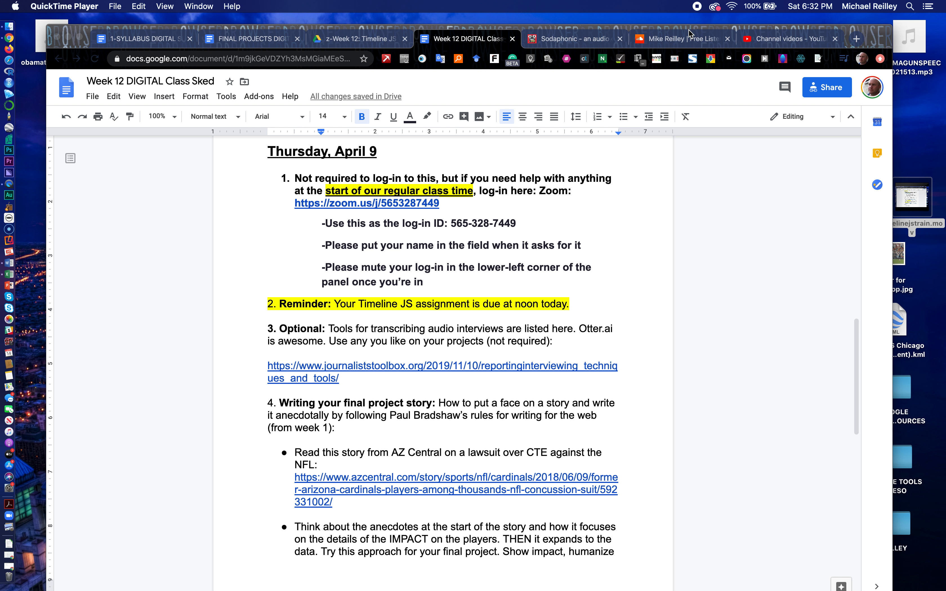
# Step: Open the embed code for the "Obama Speech on Gun Violence in Hyde Park" track on SoundCloud, select it, and close the sharing options
pyautogui.click(681, 40)
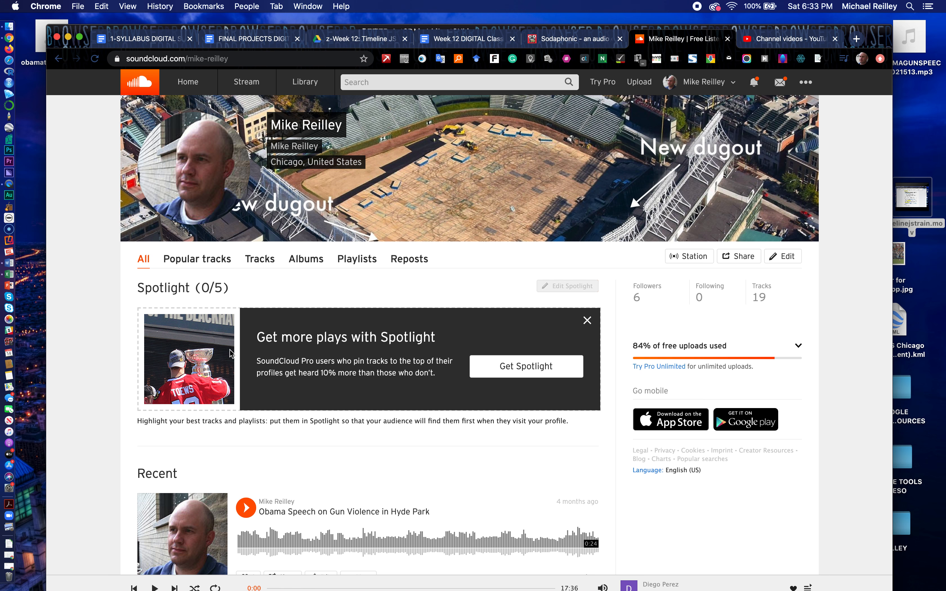
pyautogui.scroll(-3, 275, 424)
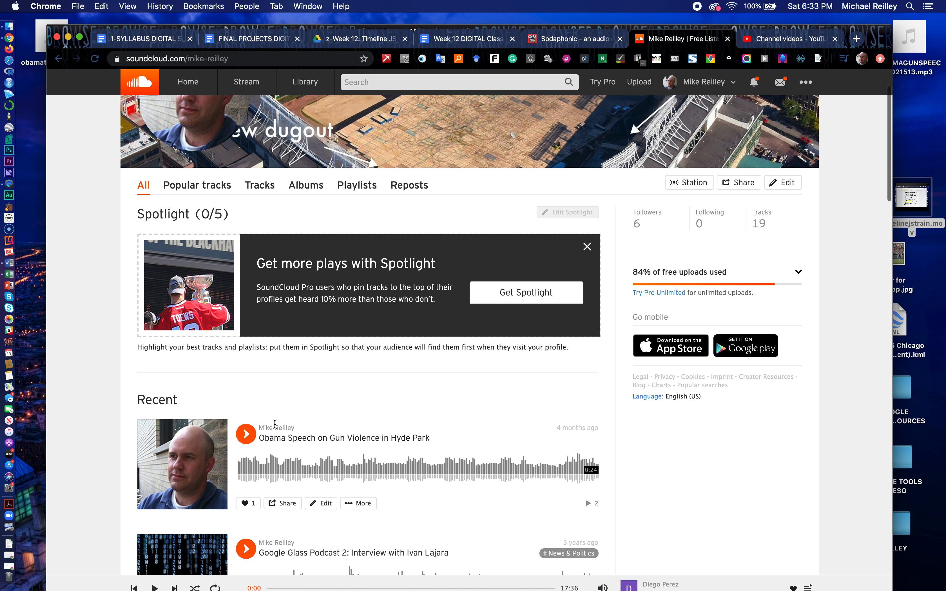
pyautogui.scroll(-1, 274, 424)
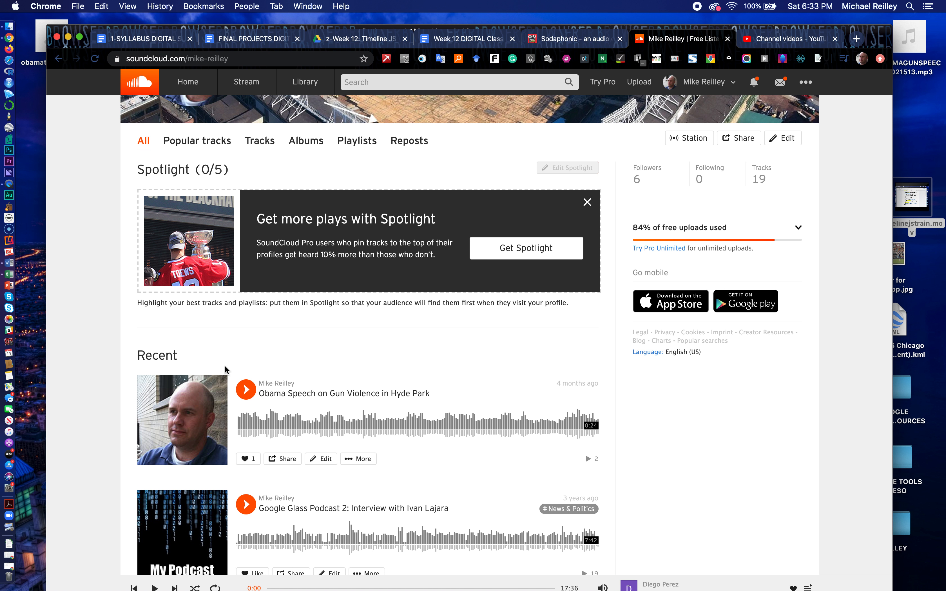
pyautogui.click(289, 460)
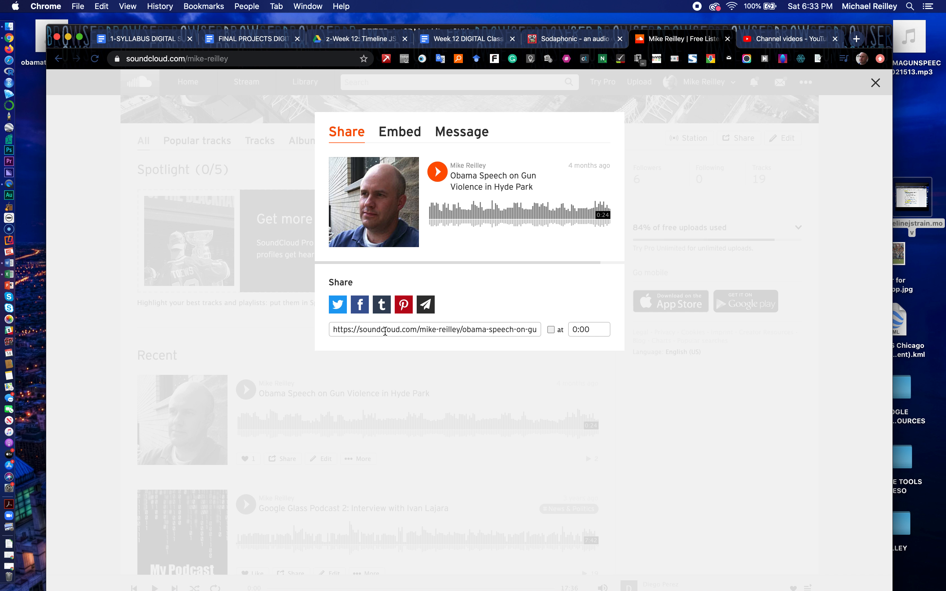
pyautogui.click(407, 133)
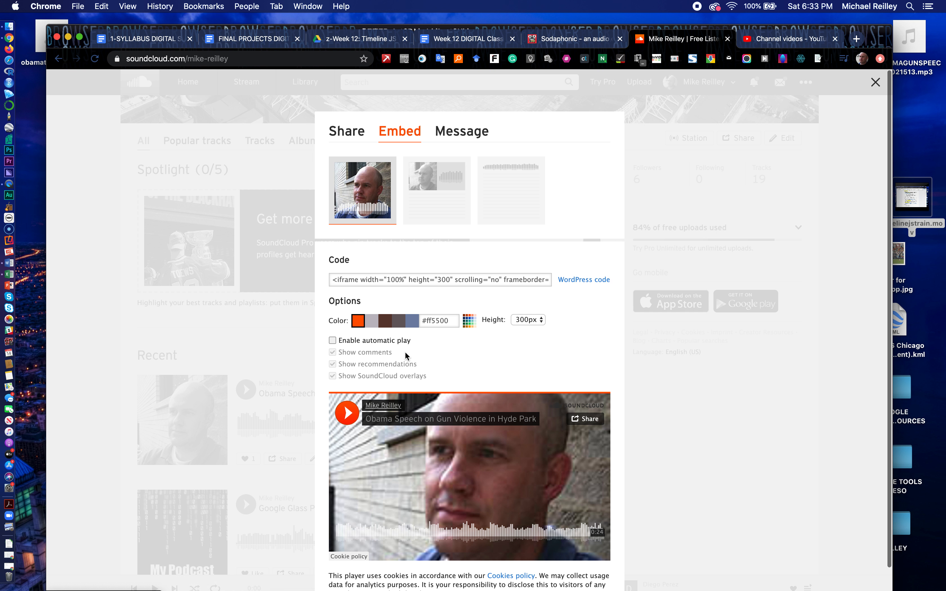
pyautogui.click(411, 276)
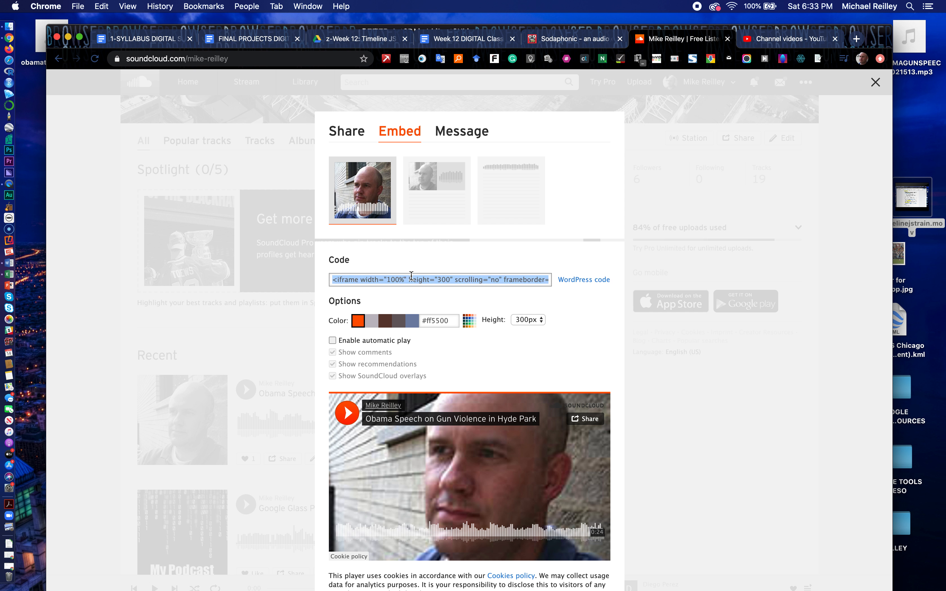
pyautogui.click(875, 83)
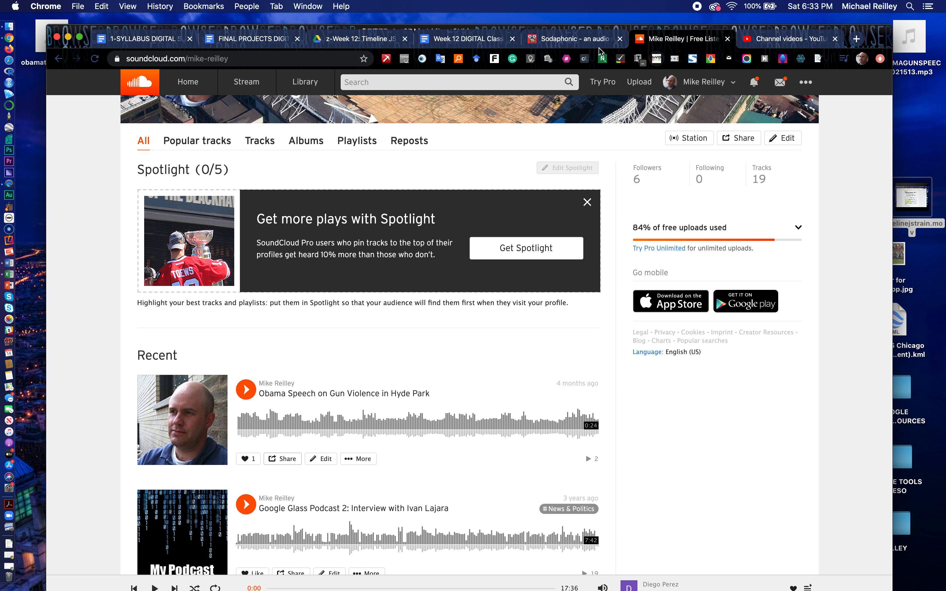
# Step: Review the Sodaphonic start page, the practice audio file in the Week 12 Drive folder, and the audio training notes in the class schedule
pyautogui.click(574, 41)
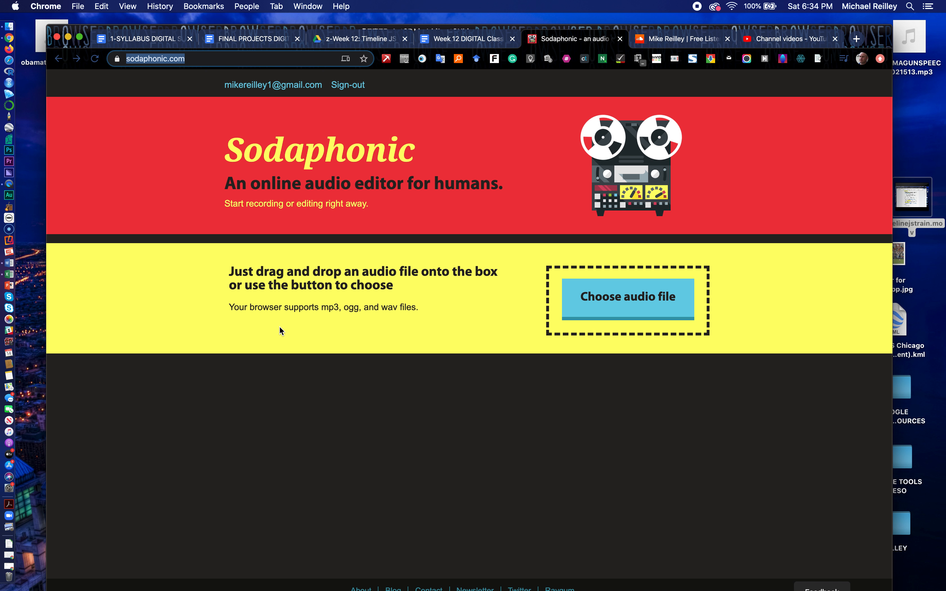
pyautogui.click(332, 40)
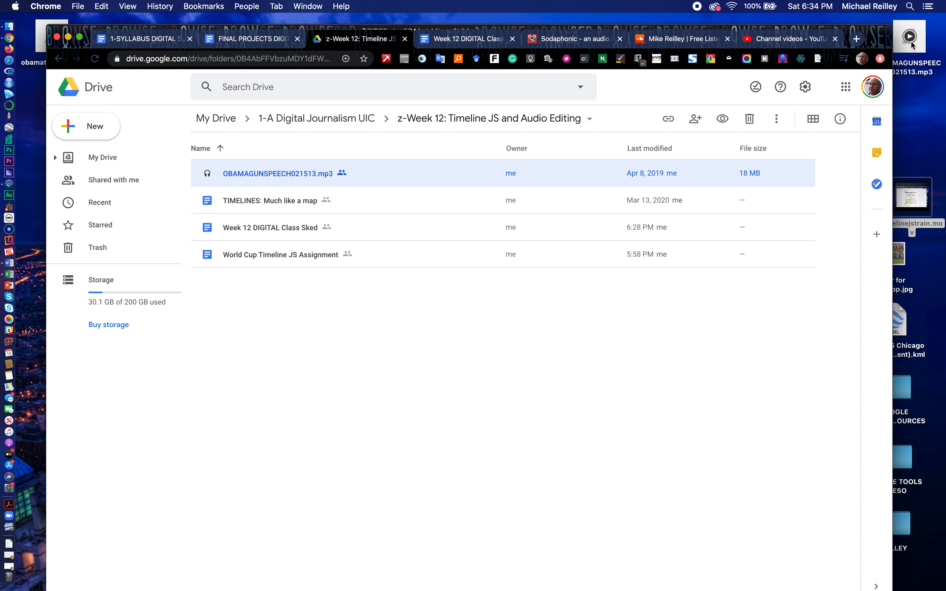
pyautogui.click(566, 40)
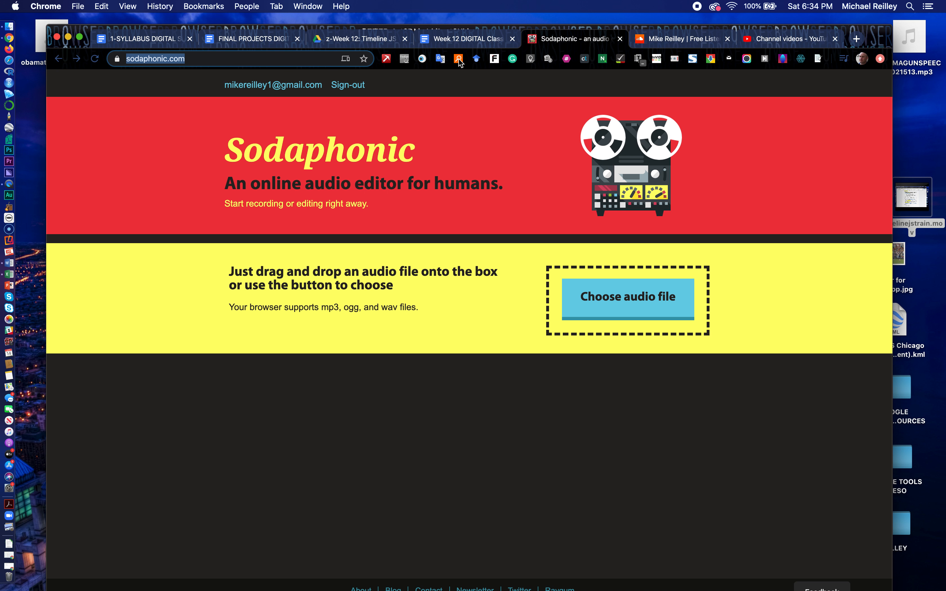
pyautogui.click(466, 39)
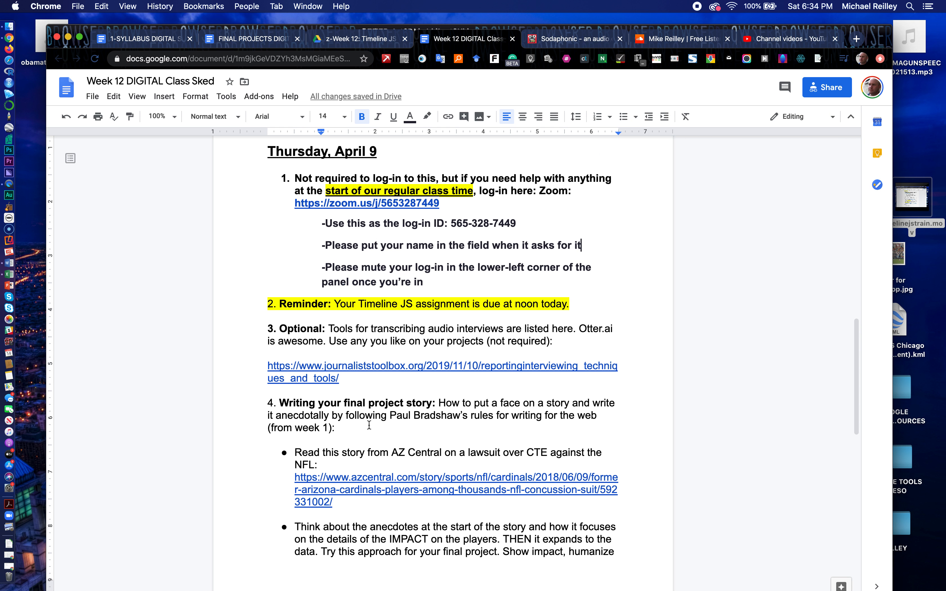
pyautogui.scroll(-3, 369, 427)
pyautogui.scroll(-15, 368, 434)
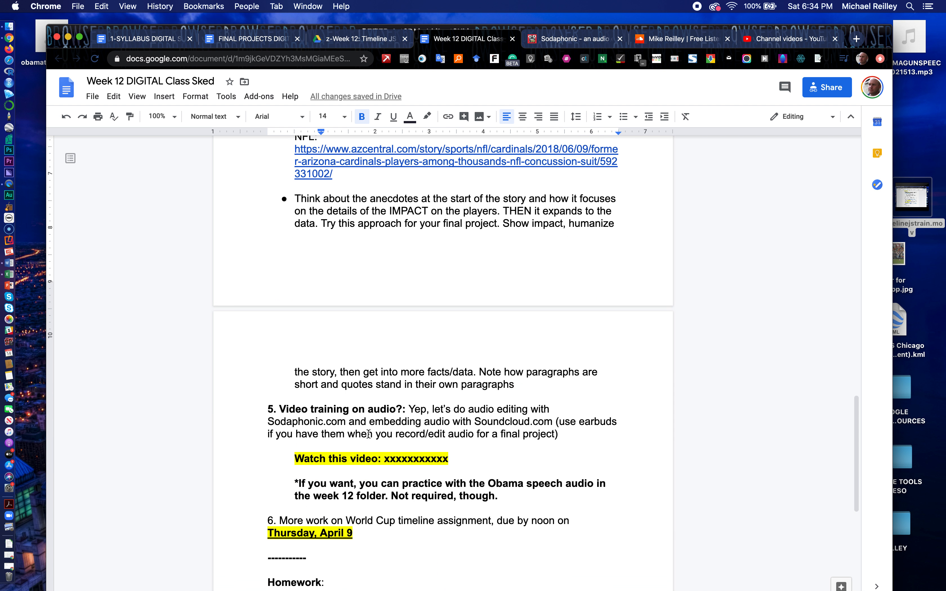
pyautogui.scroll(10, 373, 388)
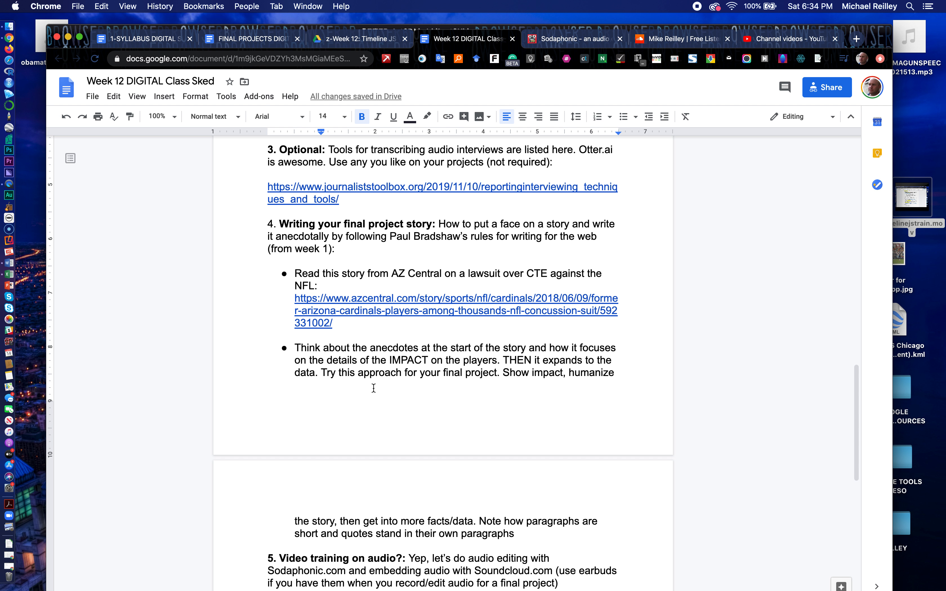
# Step: Load OBAMAGUNSPEECH021513.mp3 from the Desktop into the Sodaphonic editor
pyautogui.click(562, 40)
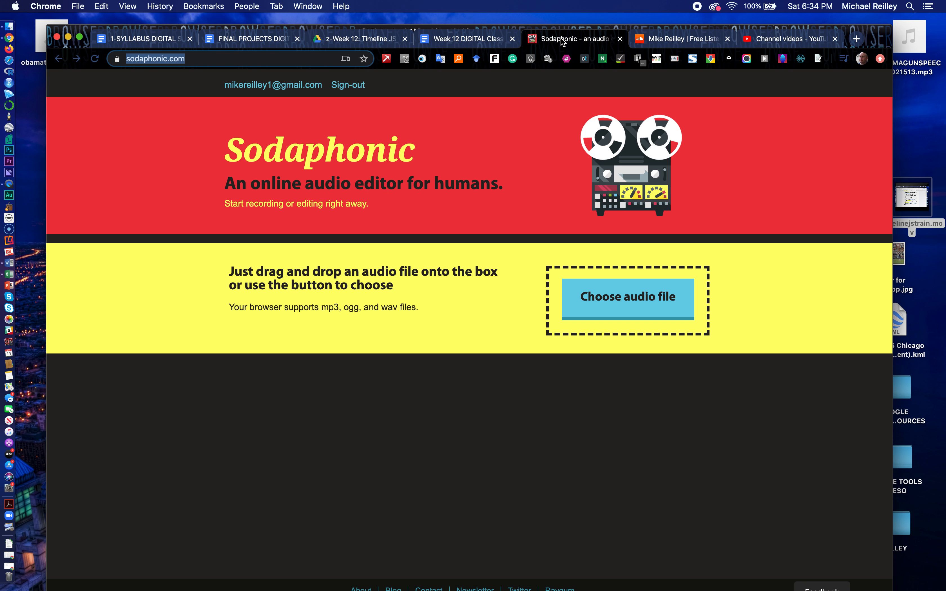
pyautogui.click(618, 303)
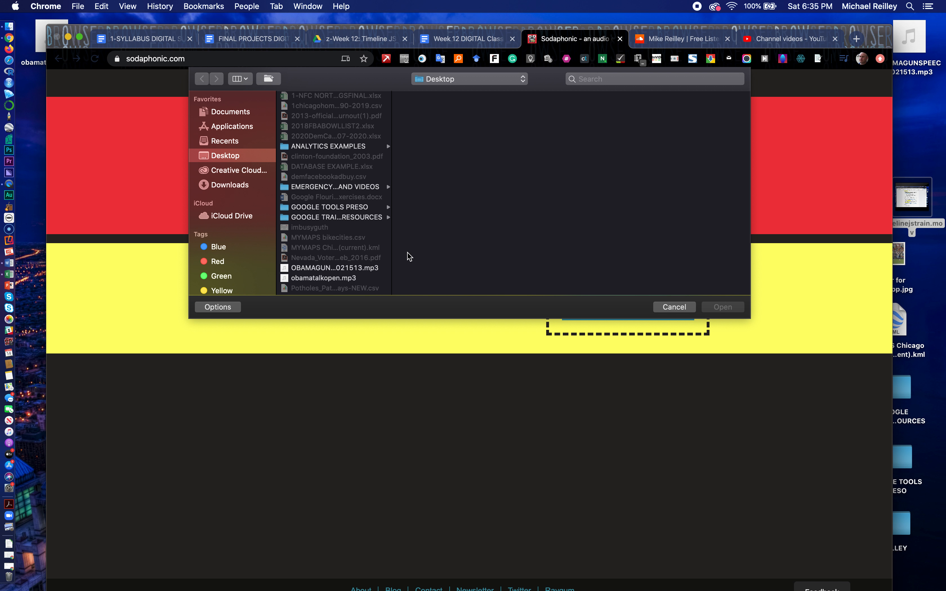
pyautogui.click(362, 269)
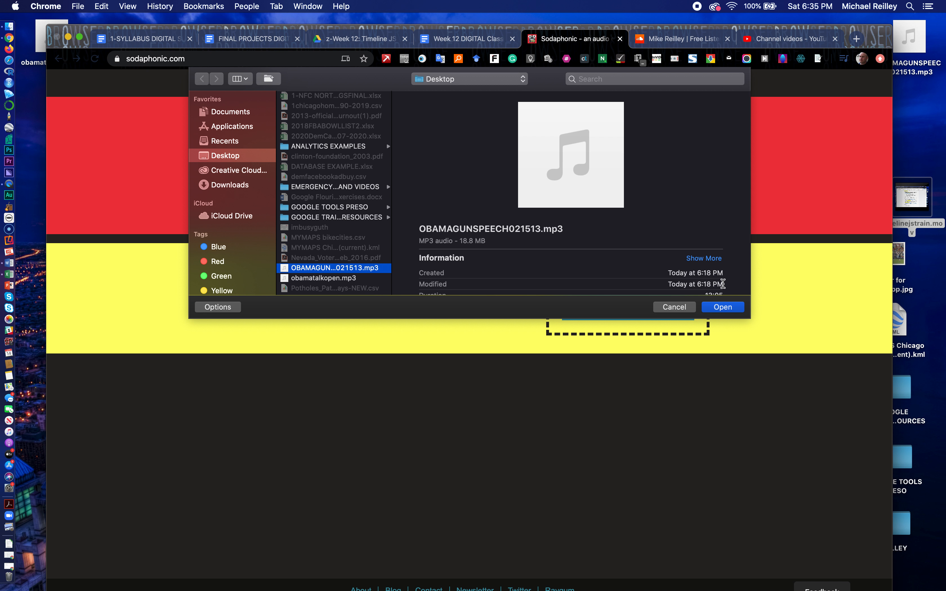
pyautogui.click(732, 310)
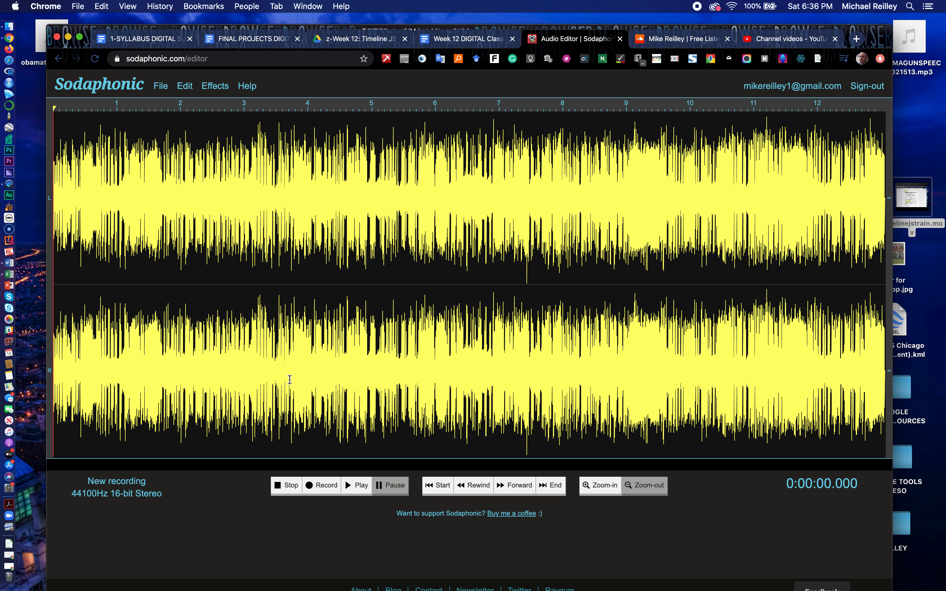
# Step: Play the recording at a higher volume to about 0:38 and cut everything before that point
pyautogui.press('space')
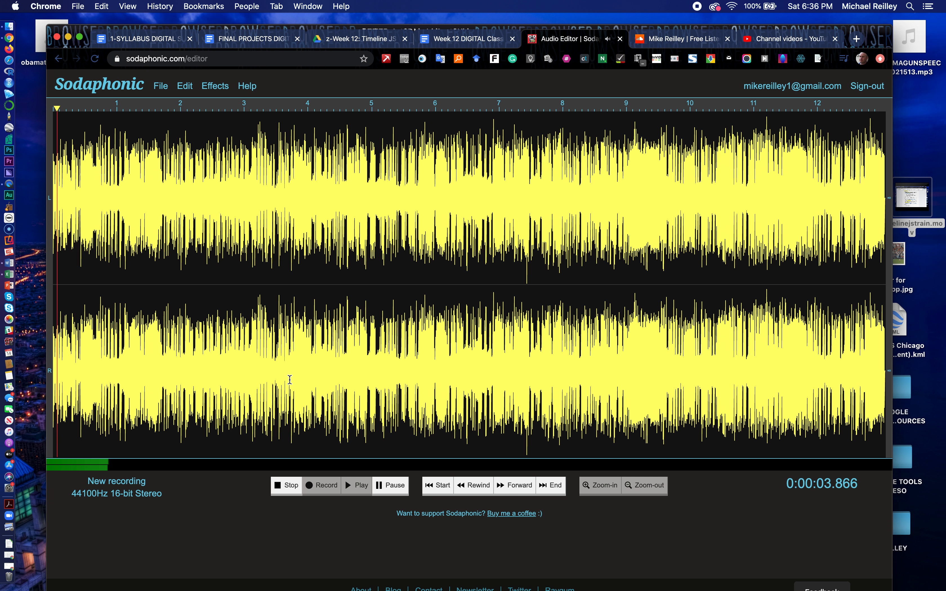
pyautogui.press('XF86AudioRaiseVolume')
pyautogui.press('XF86AudioRaiseVolume')
pyautogui.press('XF86AudioRaiseVolume')
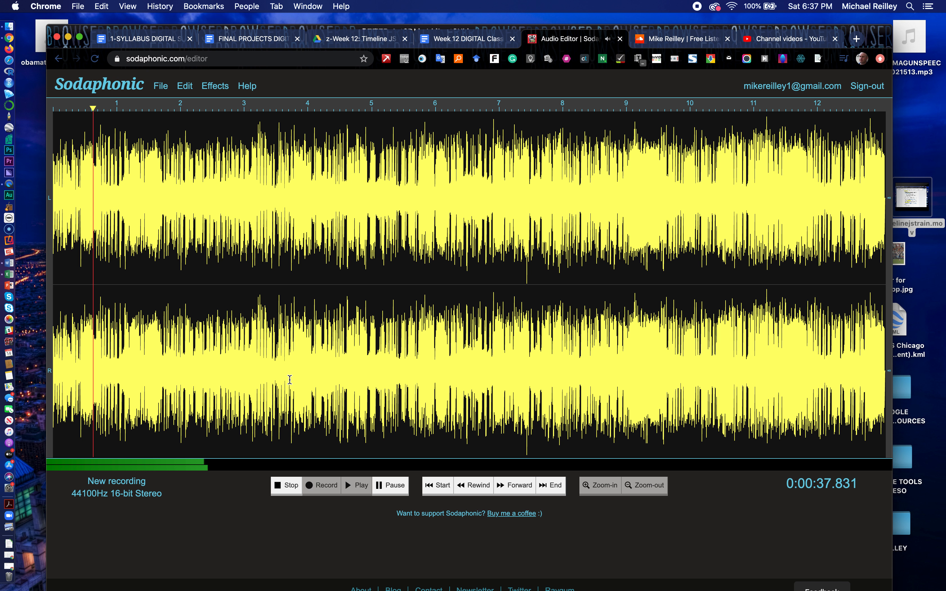
pyautogui.press('space')
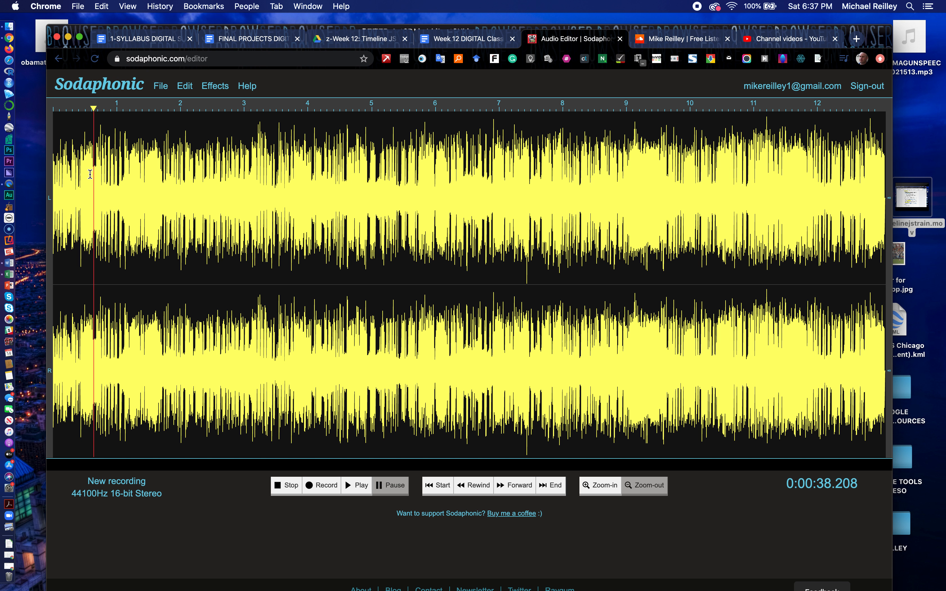
pyautogui.moveTo(93, 174); pyautogui.dragTo(48, 179)
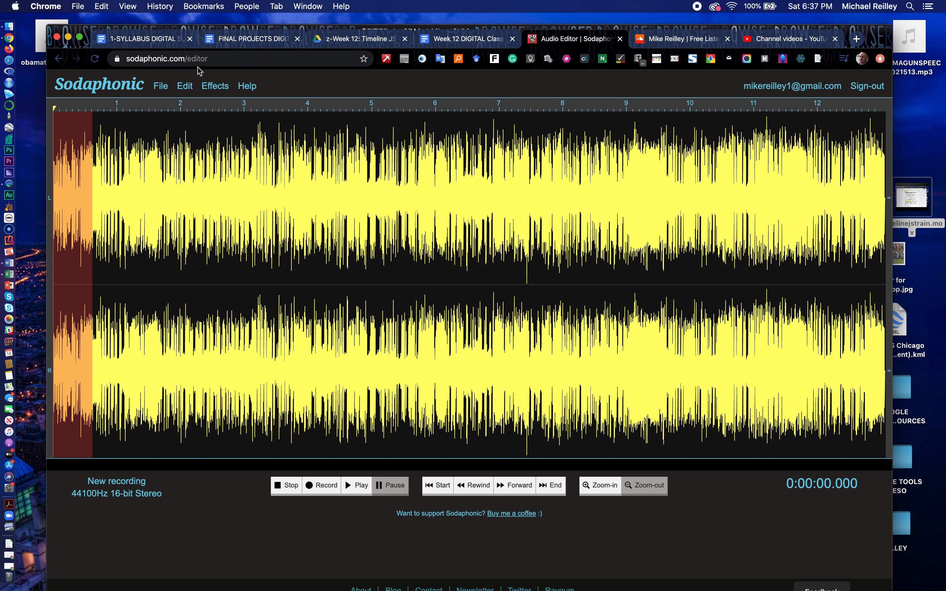
pyautogui.click(187, 88)
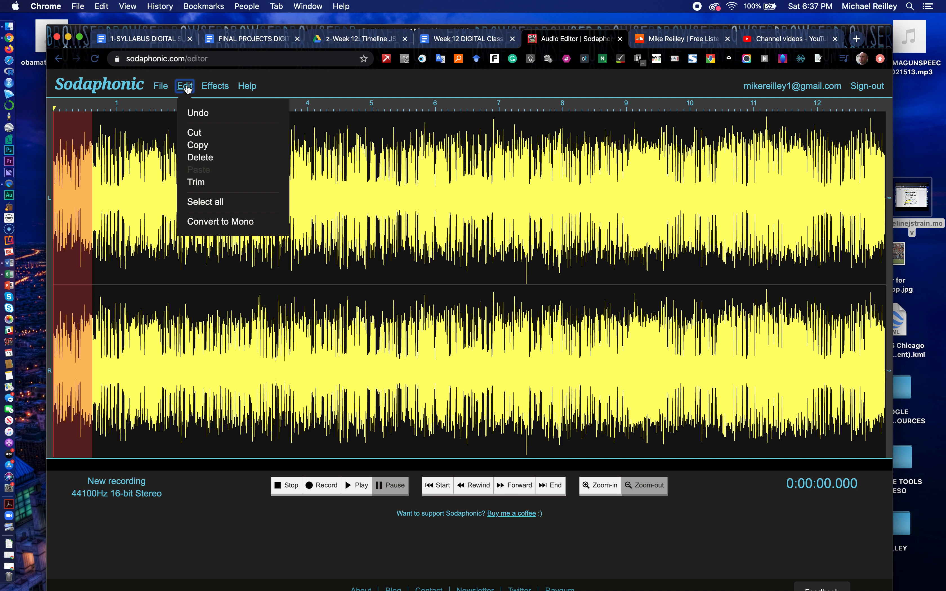
pyautogui.click(200, 134)
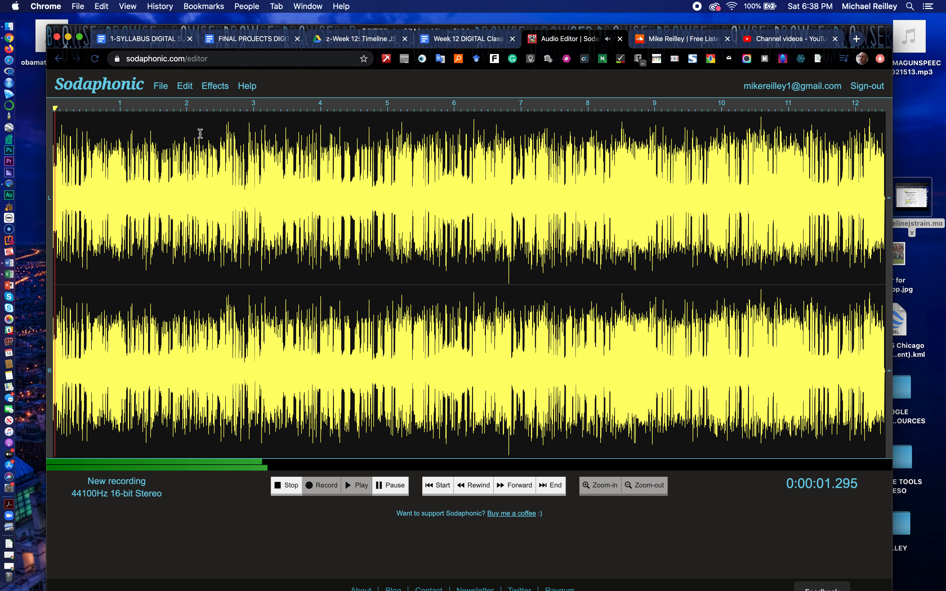
# Step: Play the shortened recording to about 0:28 and cut everything from just after that point to the end
pyautogui.press('space')
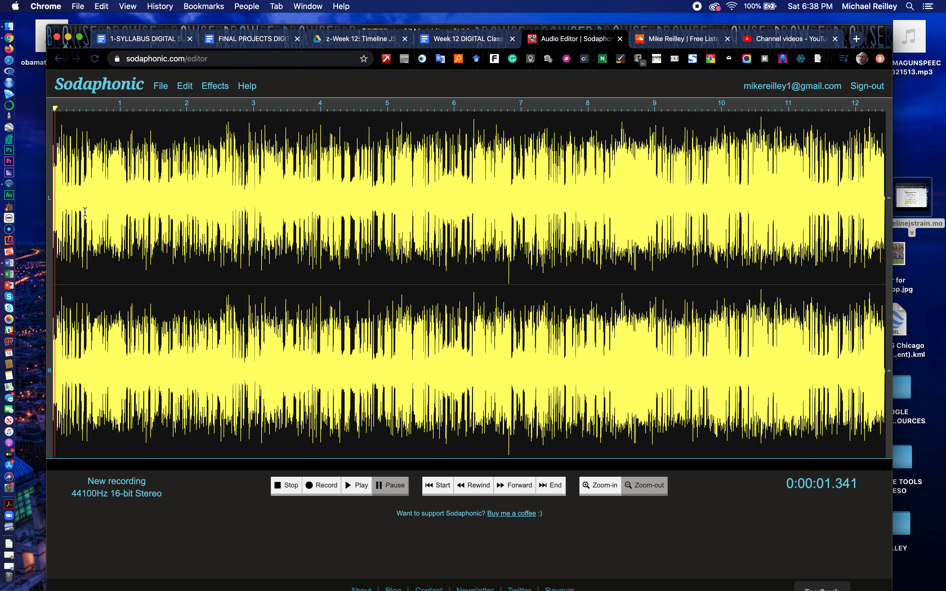
pyautogui.press('space')
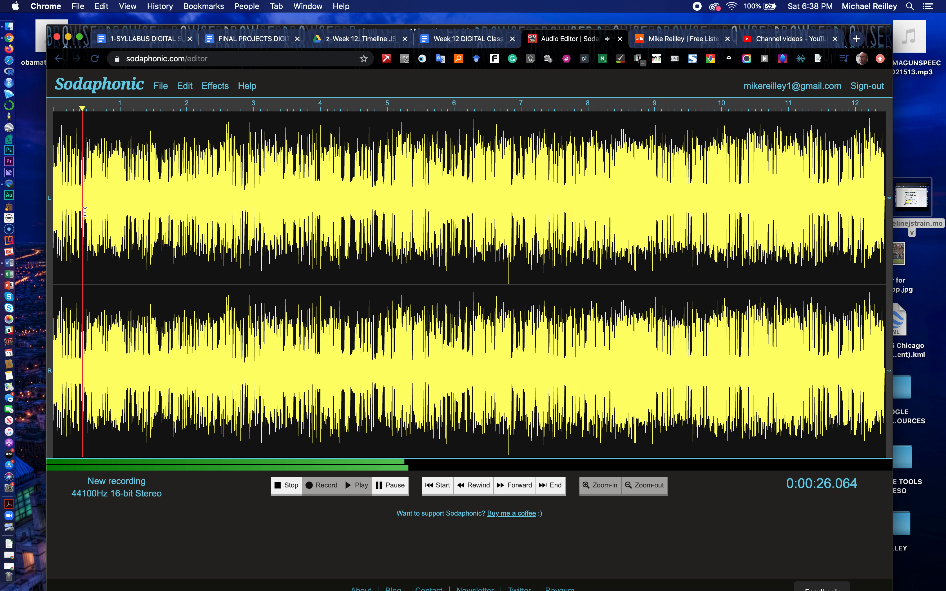
pyautogui.press('space')
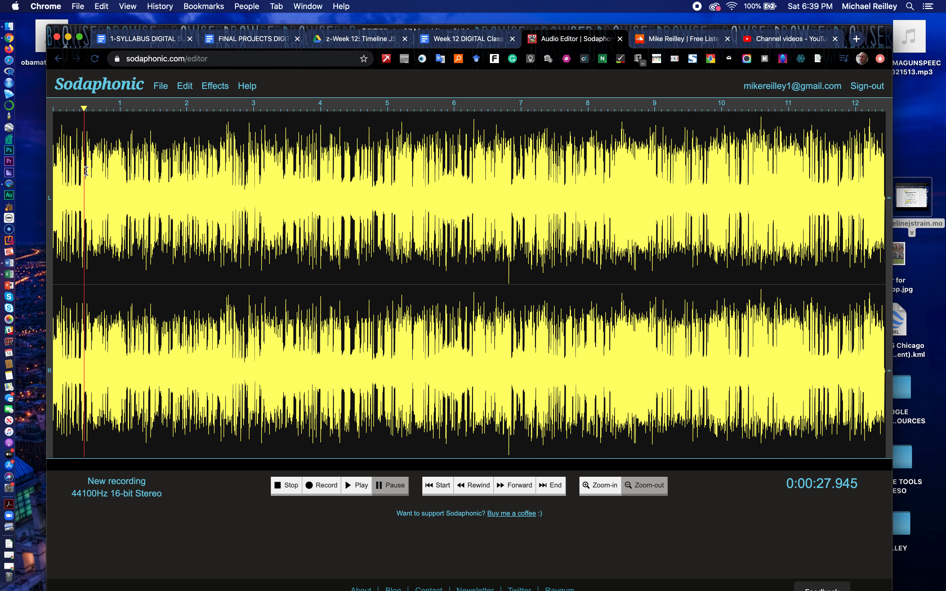
pyautogui.moveTo(86, 171); pyautogui.dragTo(461, 207)
pyautogui.moveTo(592, 212); pyautogui.dragTo(941, 252)
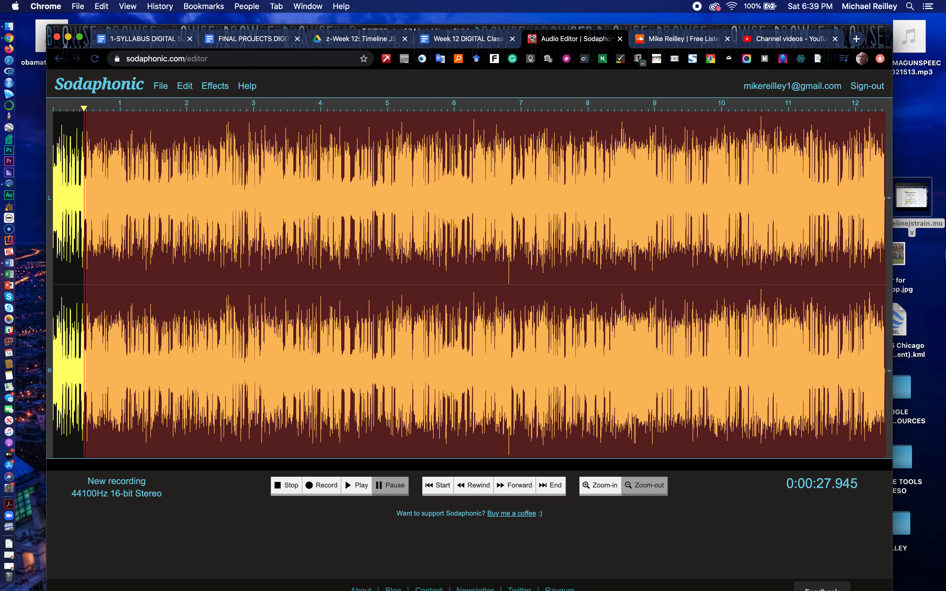
pyautogui.click(185, 87)
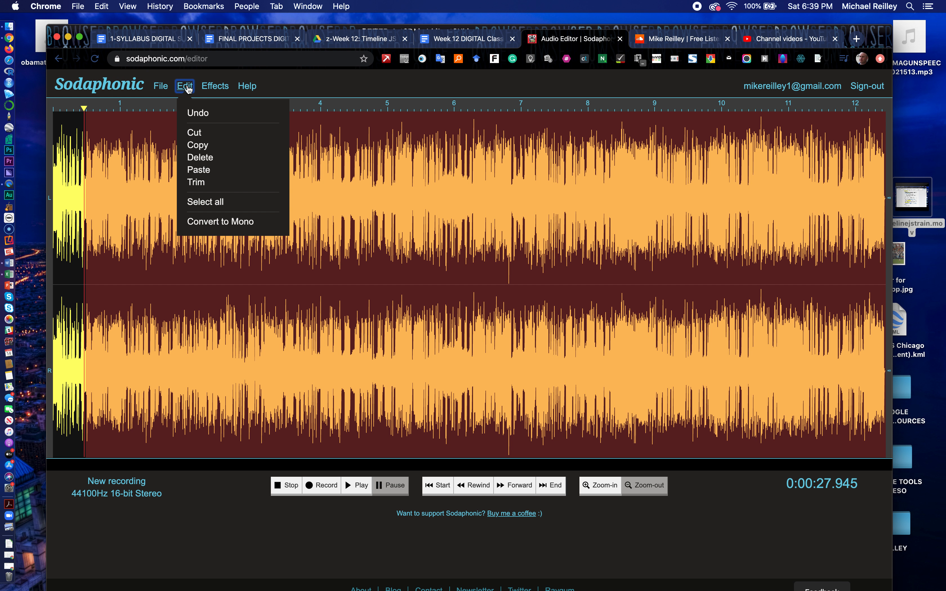
pyautogui.click(199, 133)
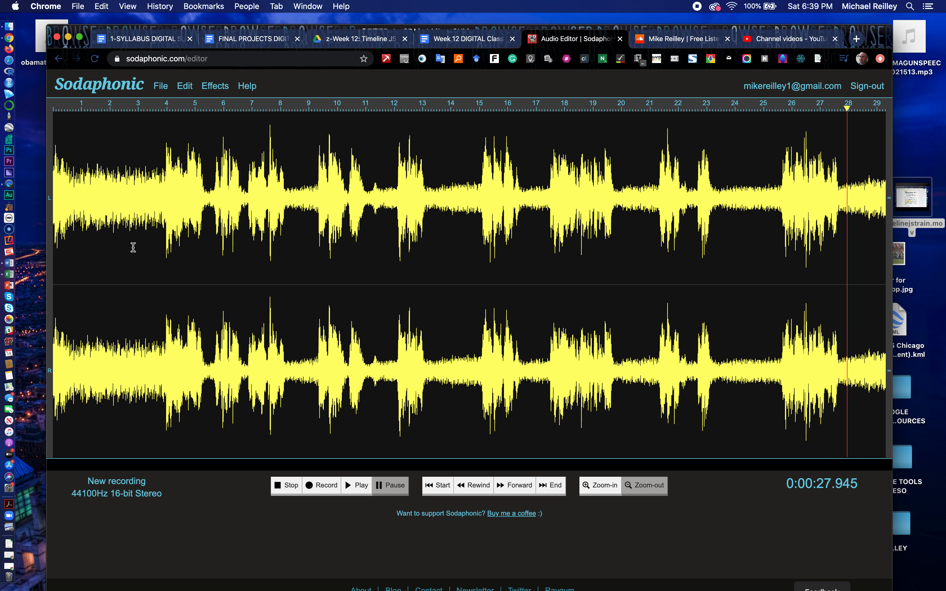
# Step: Play the clip briefly from its start and cut about the first 3.4 seconds, ahead of the first loud passage
pyautogui.click(438, 488)
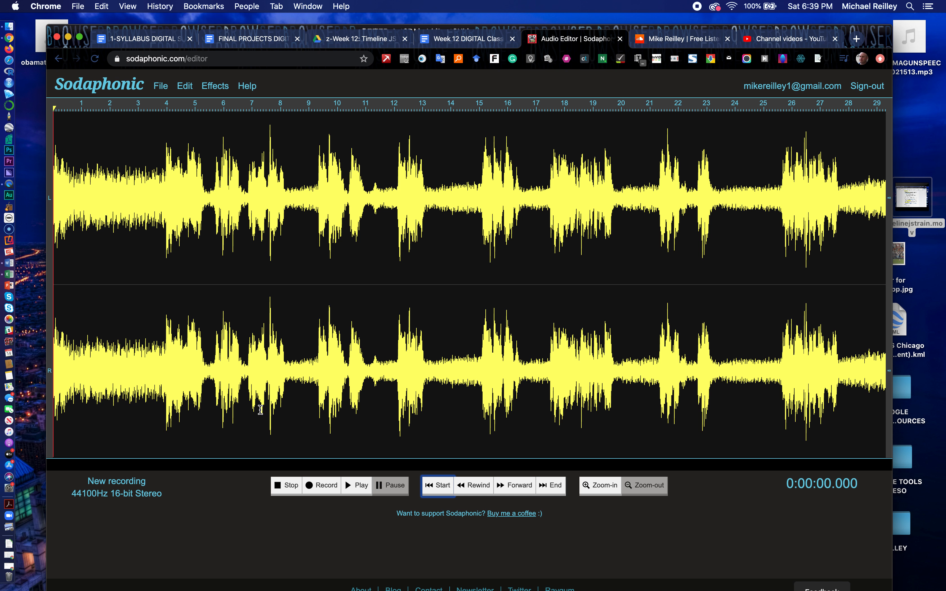
pyautogui.press('space')
pyautogui.press('space')
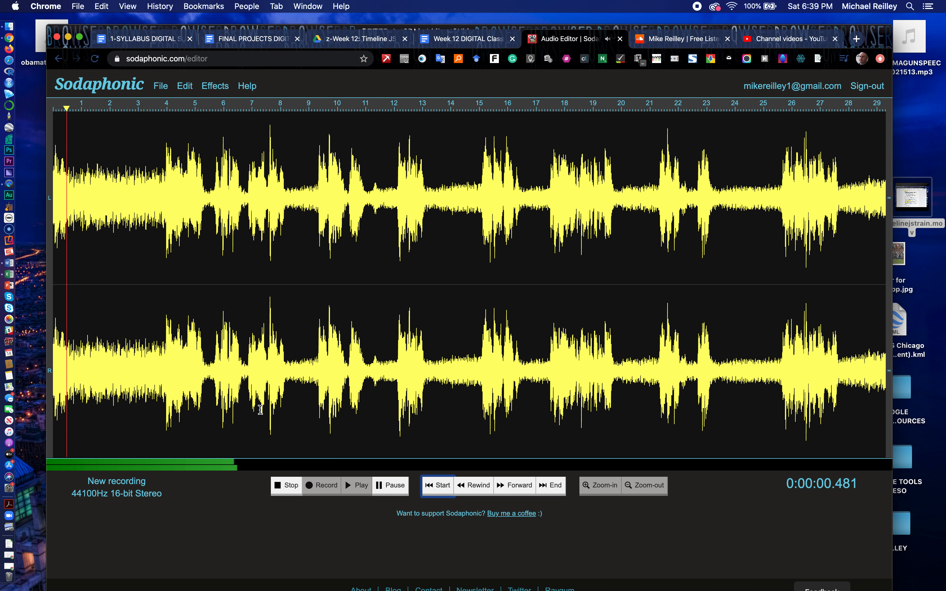
pyautogui.press('space')
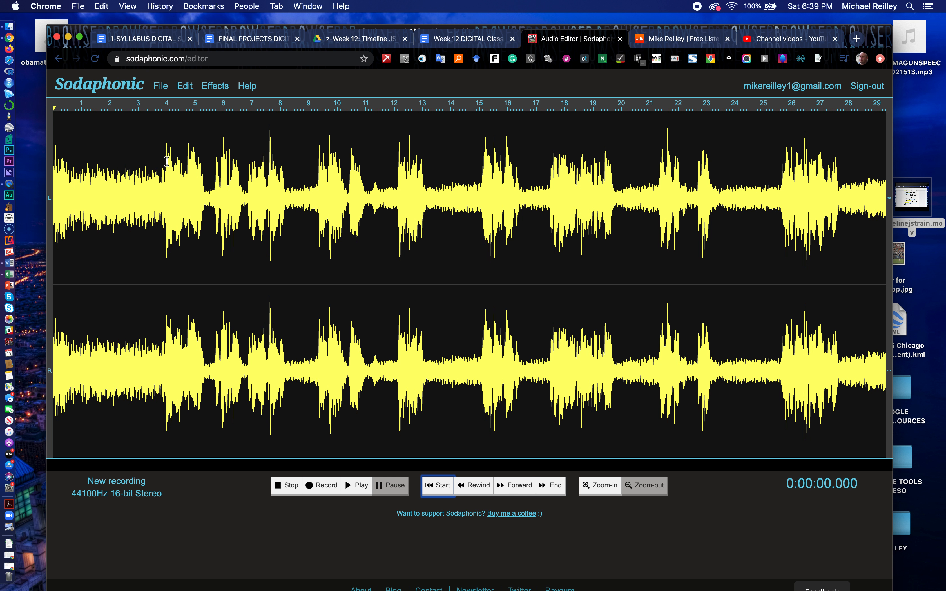
pyautogui.moveTo(150, 176); pyautogui.dragTo(38, 192)
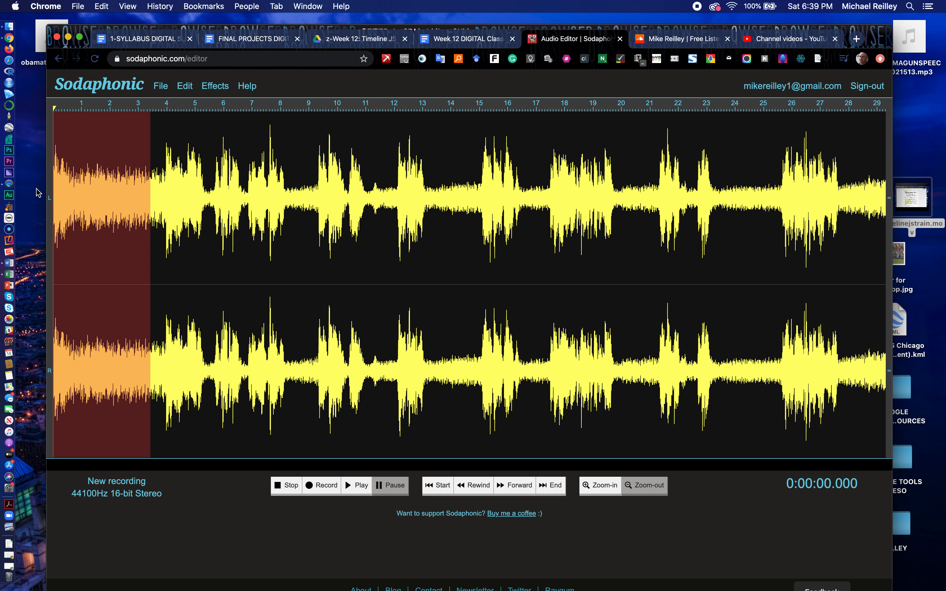
pyautogui.click(185, 85)
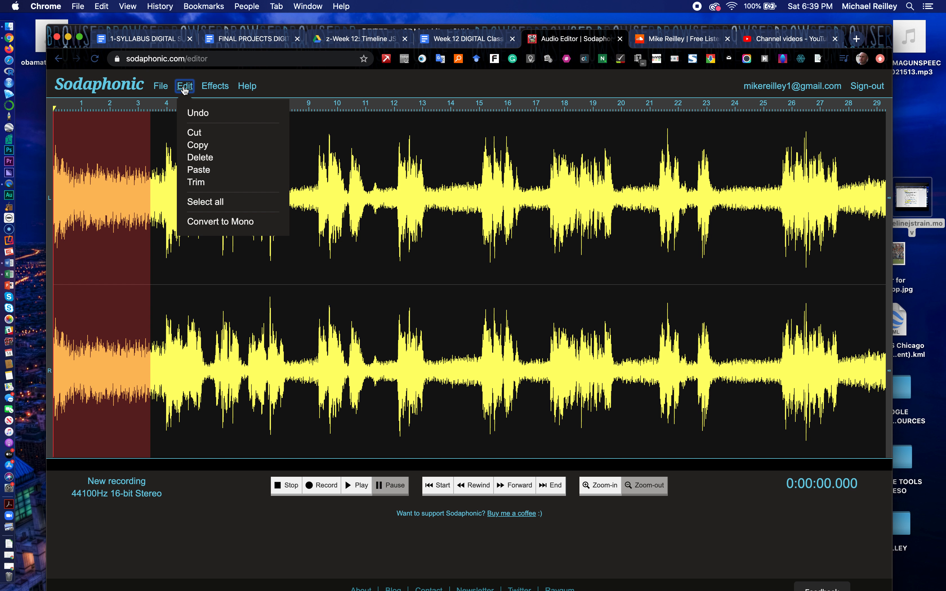
pyautogui.click(194, 131)
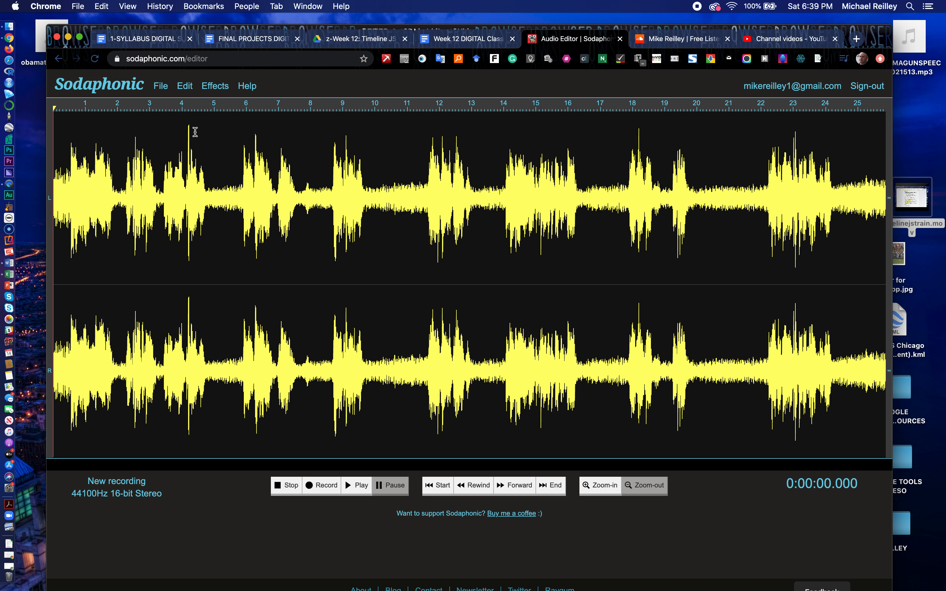
# Step: Play the first two seconds or so of the clip to check its new opening
pyautogui.press('space')
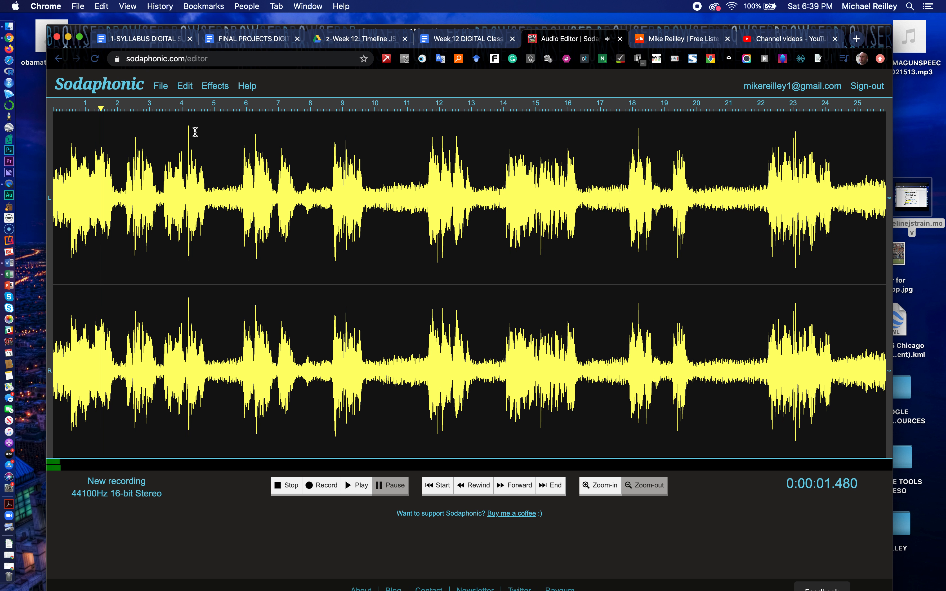
pyautogui.press('space')
pyautogui.press('space')
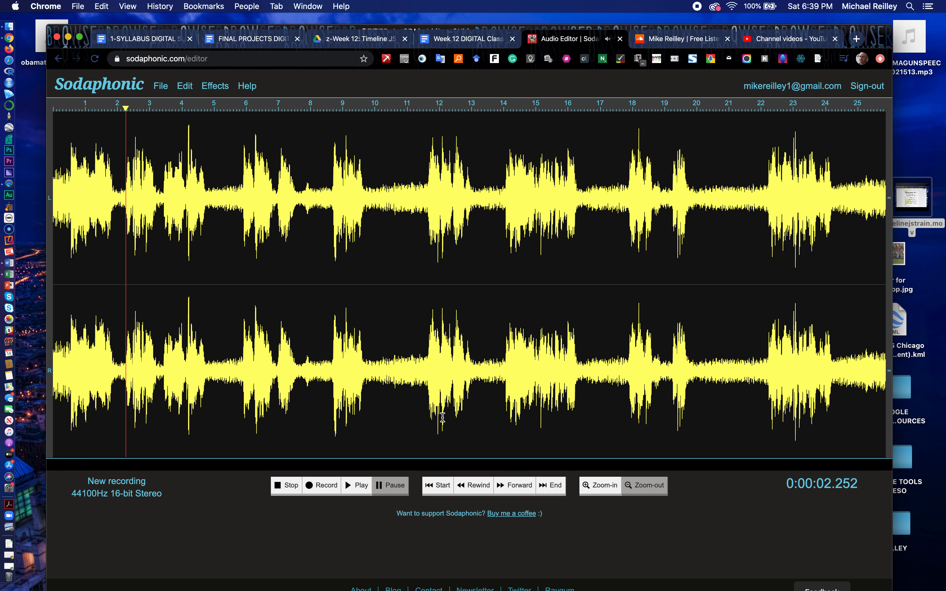
# Step: Play the last couple of seconds of the clip and cut everything from about 24.4 seconds, just after the final loud passage, to the end
pyautogui.click(555, 486)
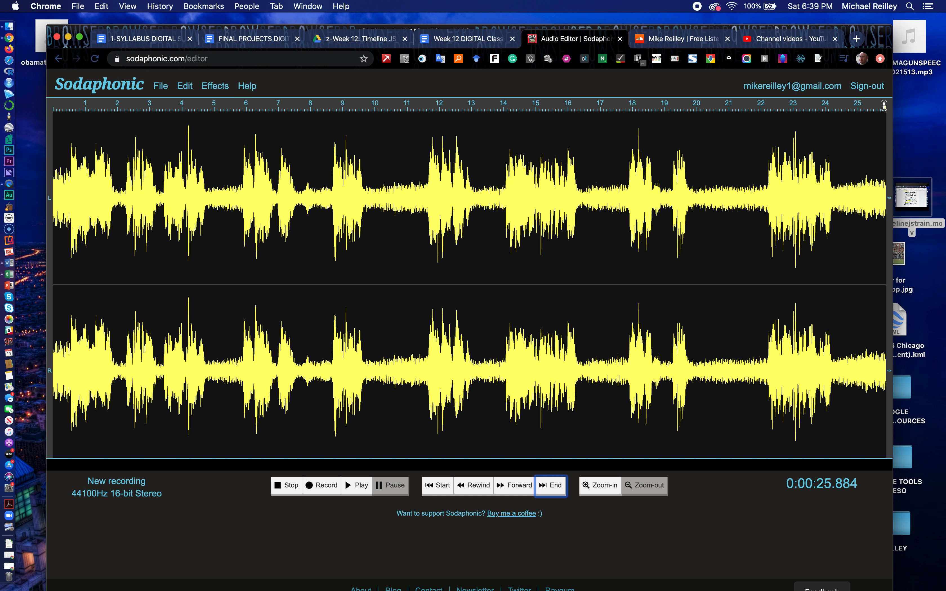
pyautogui.click(479, 487)
pyautogui.click(478, 487)
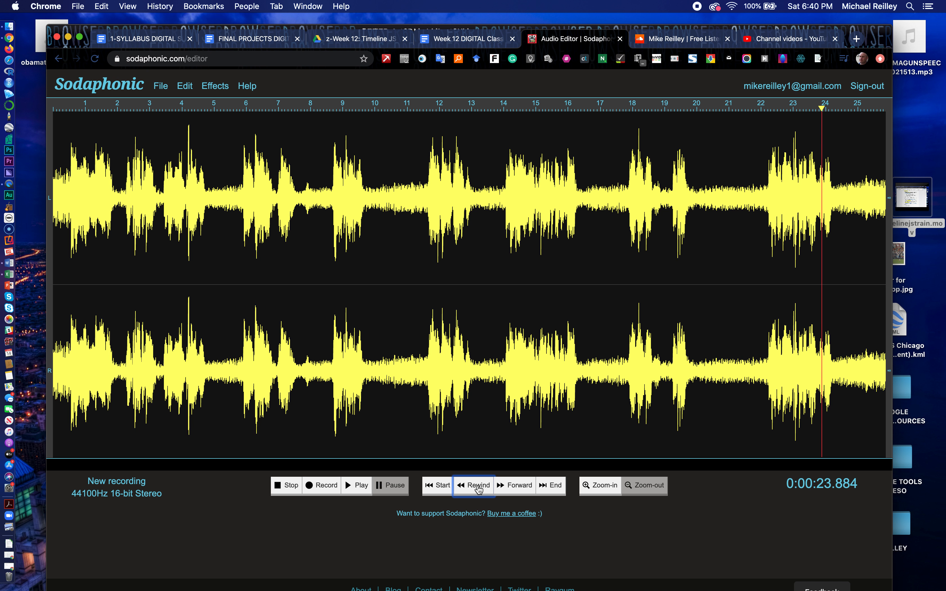
pyautogui.press('space')
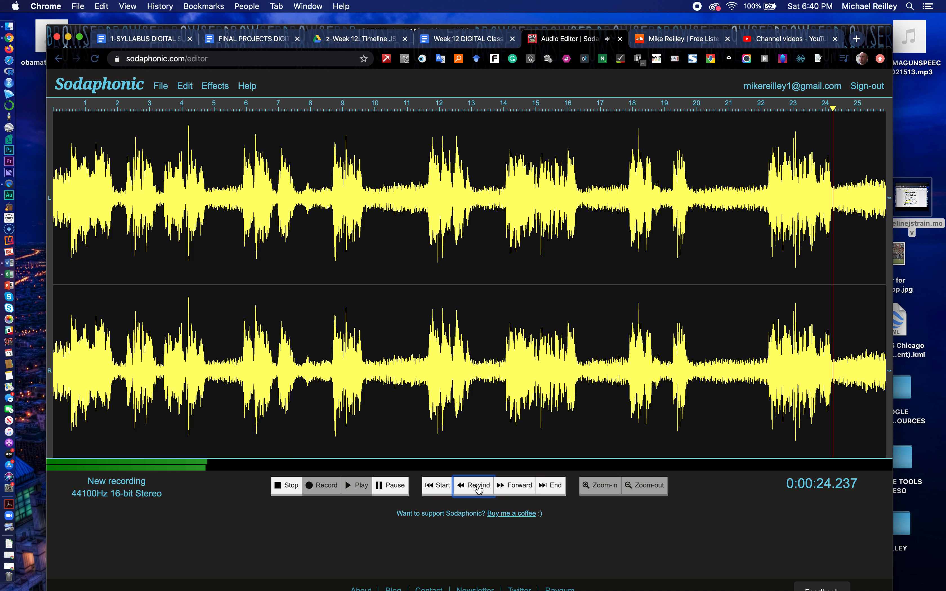
pyautogui.press('space')
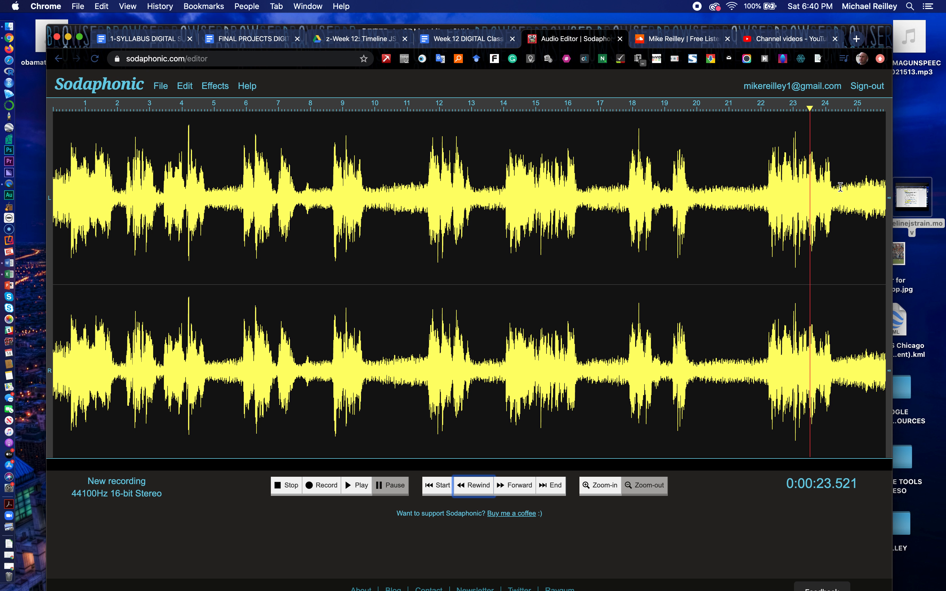
pyautogui.moveTo(840, 187); pyautogui.dragTo(893, 190)
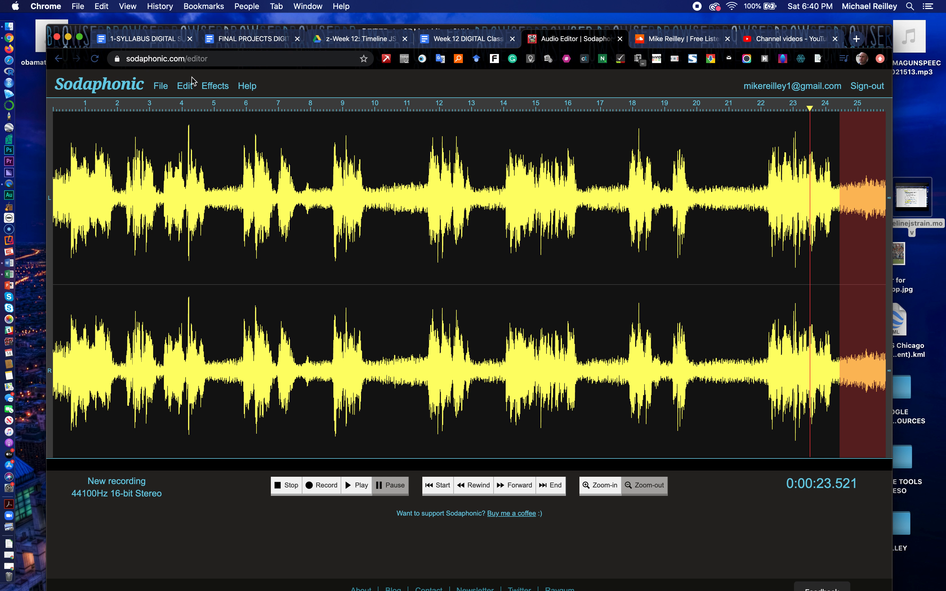
pyautogui.click(186, 87)
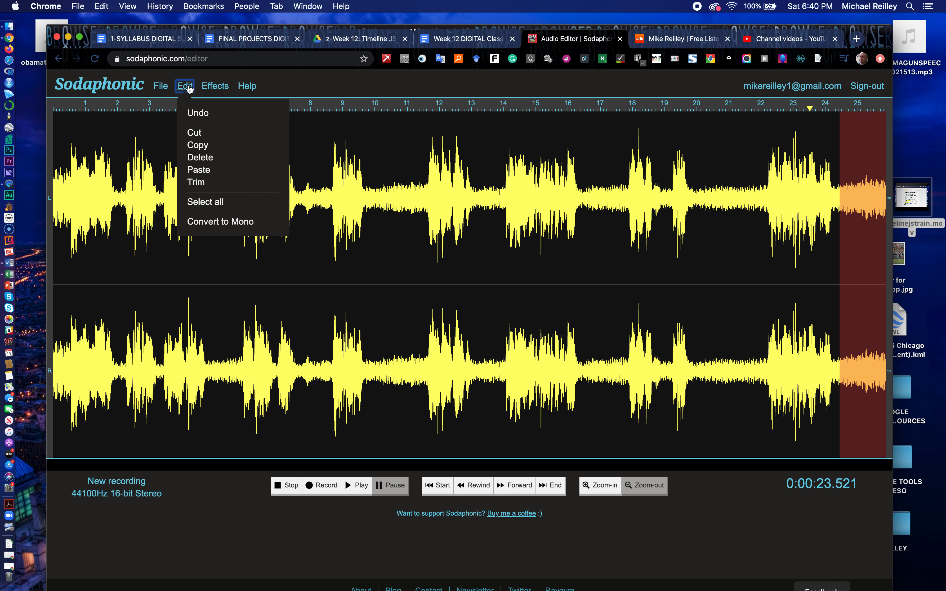
pyautogui.click(194, 133)
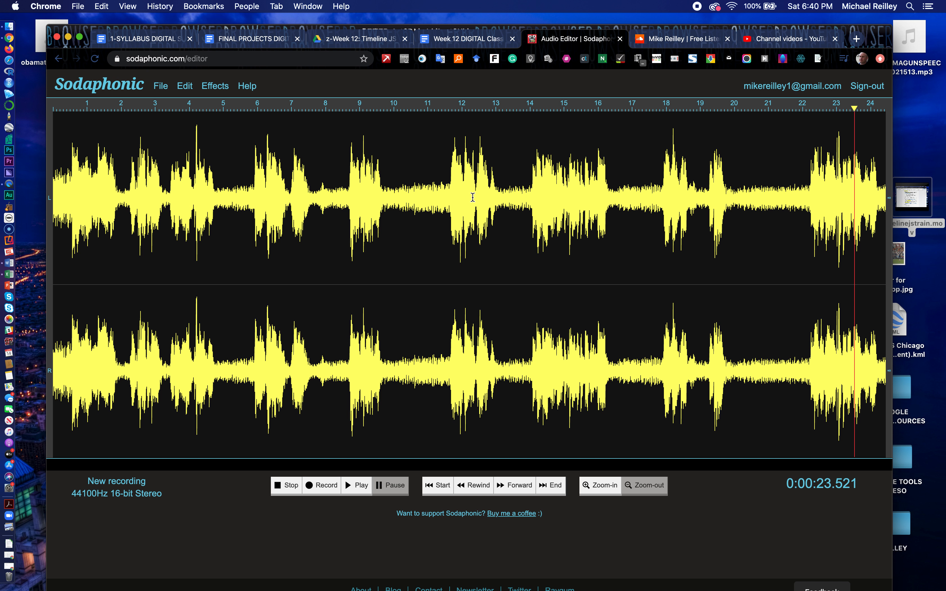
# Step: Return the playhead to the start and export the clip as obama5 in mp3 format, 44.1kHz Stereo, saved as a download
pyautogui.click(439, 488)
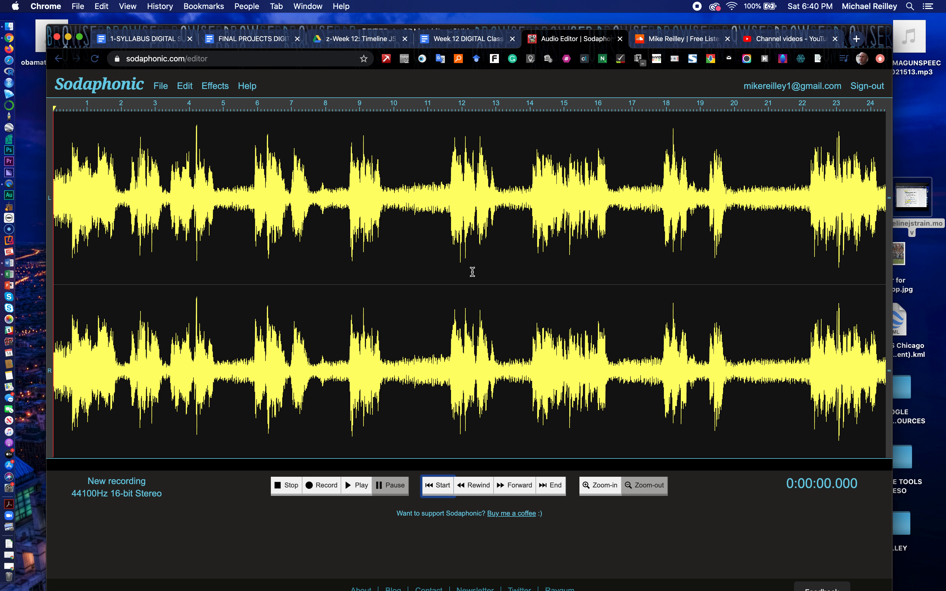
pyautogui.click(160, 87)
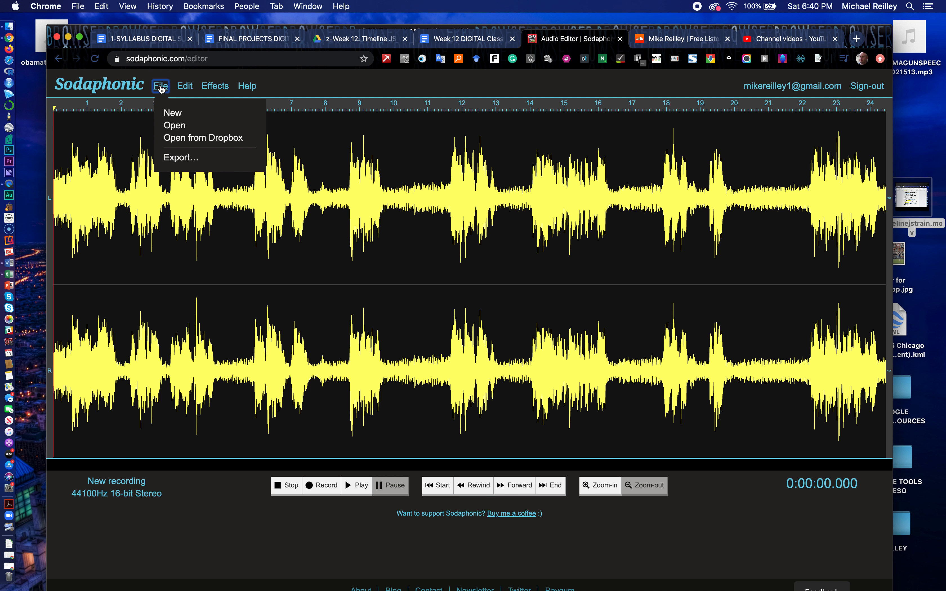
pyautogui.click(181, 159)
pyautogui.click(375, 202)
pyautogui.write('obama5')
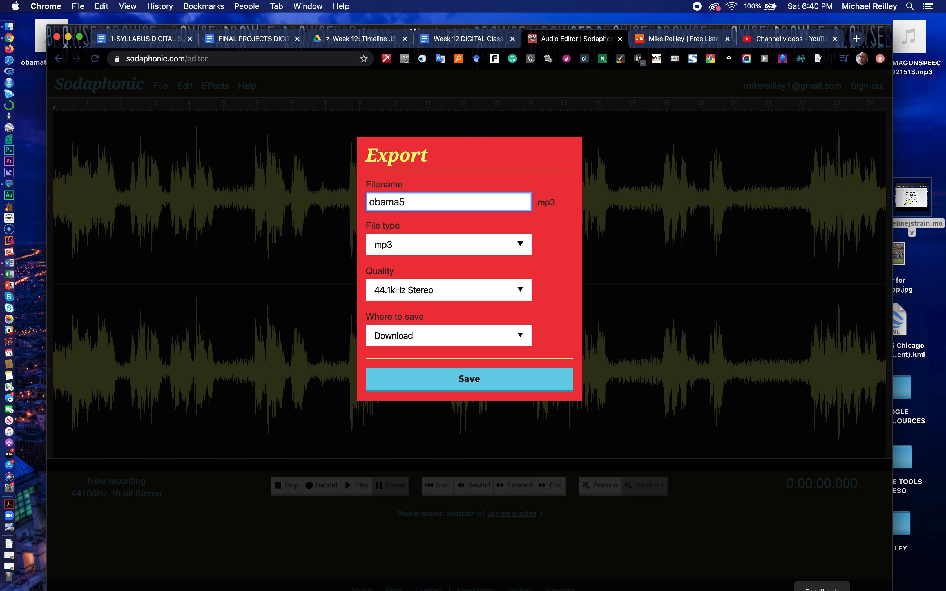
pyautogui.click(407, 247)
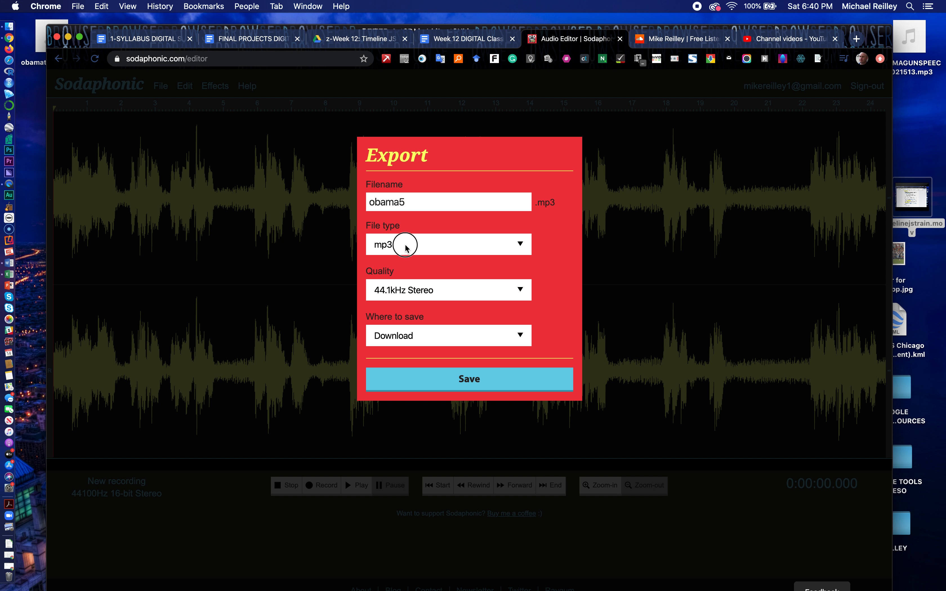
pyautogui.click(401, 245)
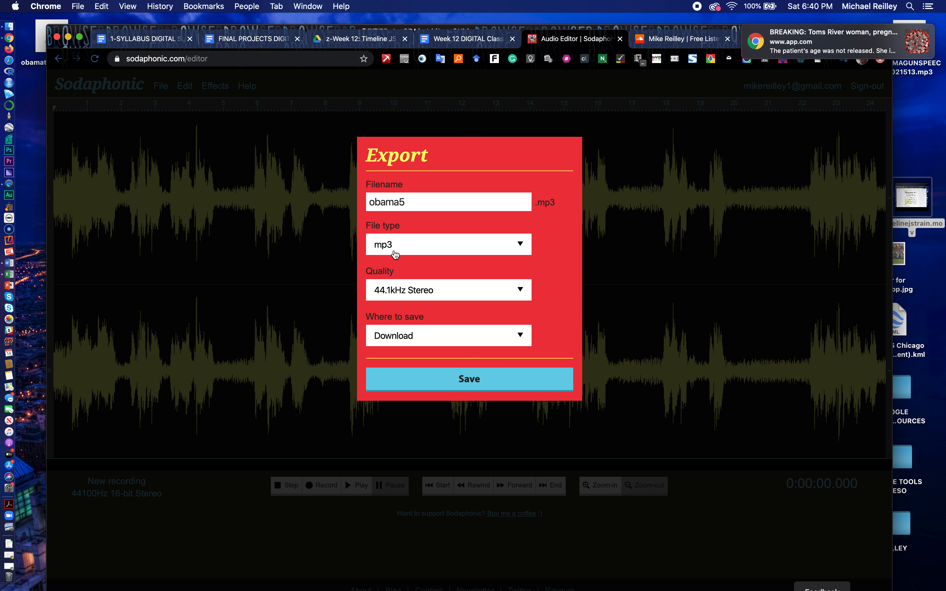
pyautogui.click(421, 294)
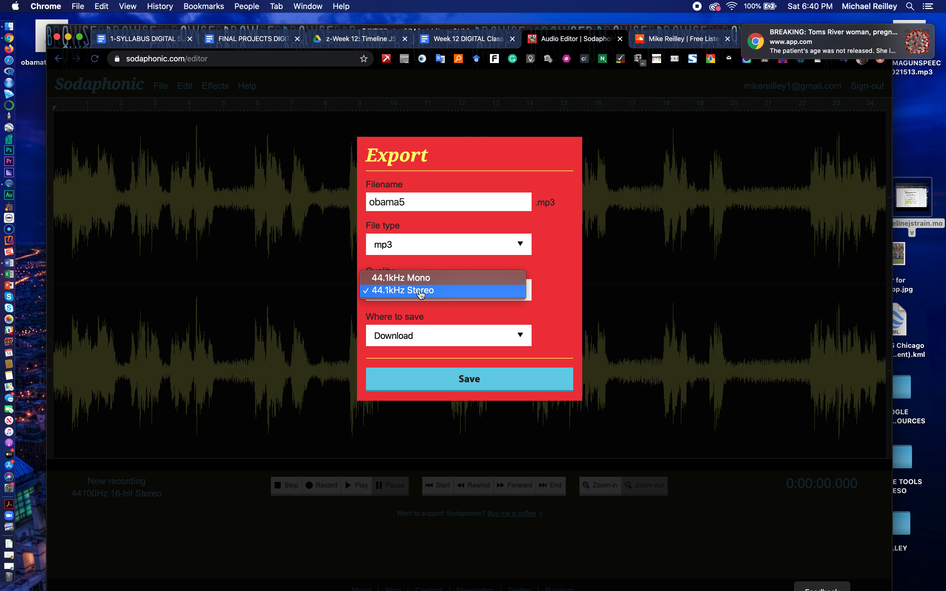
pyautogui.click(421, 293)
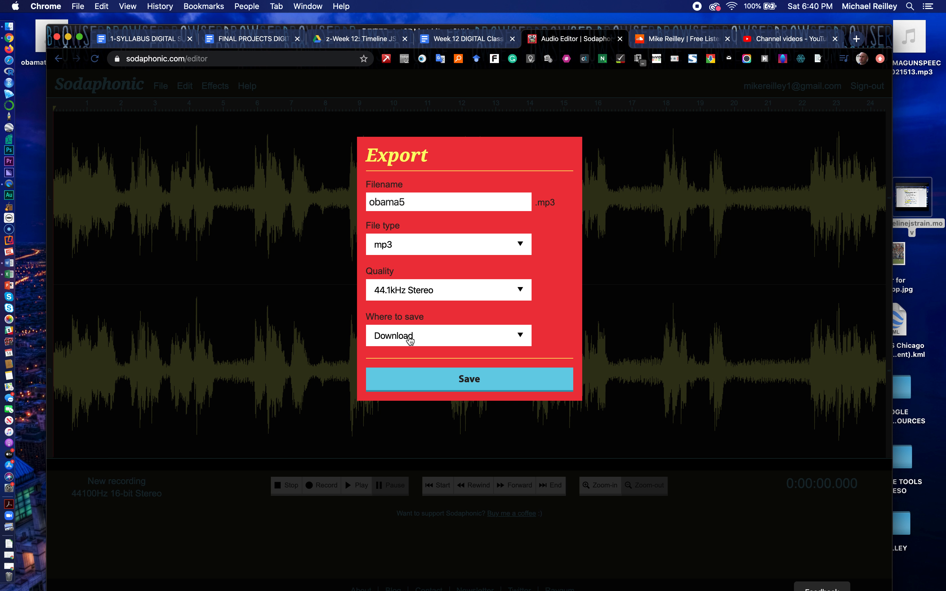
pyautogui.click(469, 382)
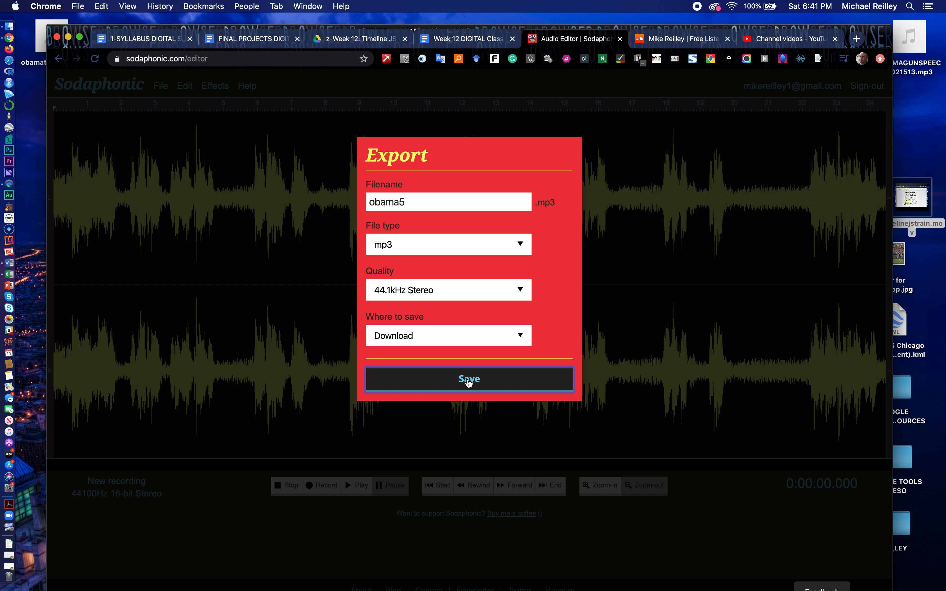
pyautogui.click(469, 381)
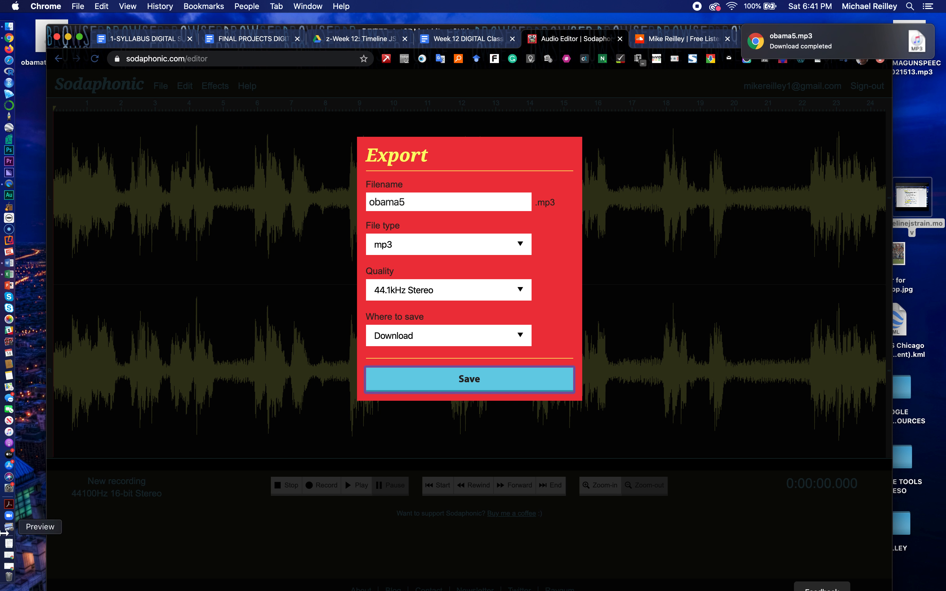
# Step: Place obama5.mp3 from the Downloads folder on the desktop and move the browser window clear of the desktop files
pyautogui.moveTo(86, 32); pyautogui.dragTo(136, 35)
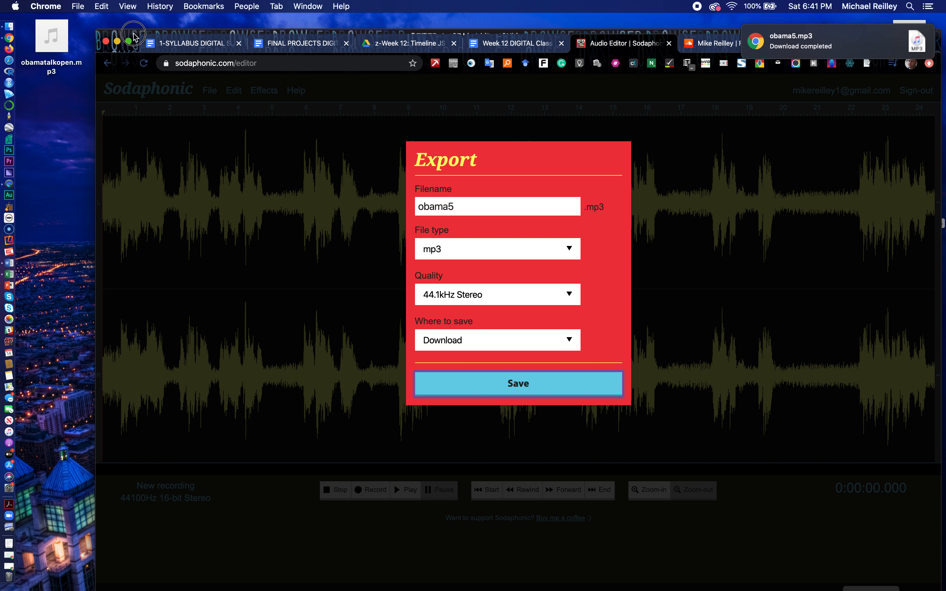
pyautogui.click(10, 547)
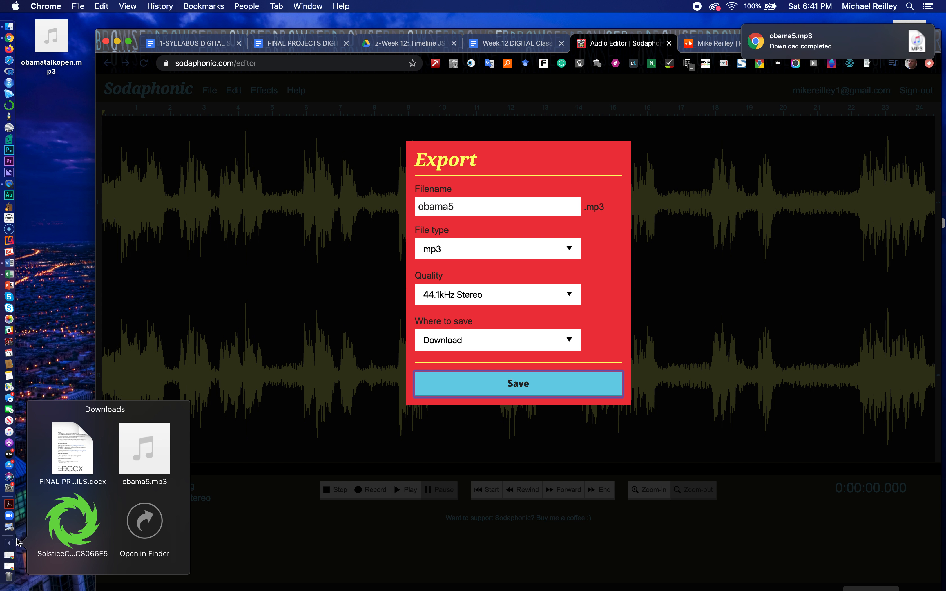
pyautogui.moveTo(137, 450); pyautogui.dragTo(45, 114)
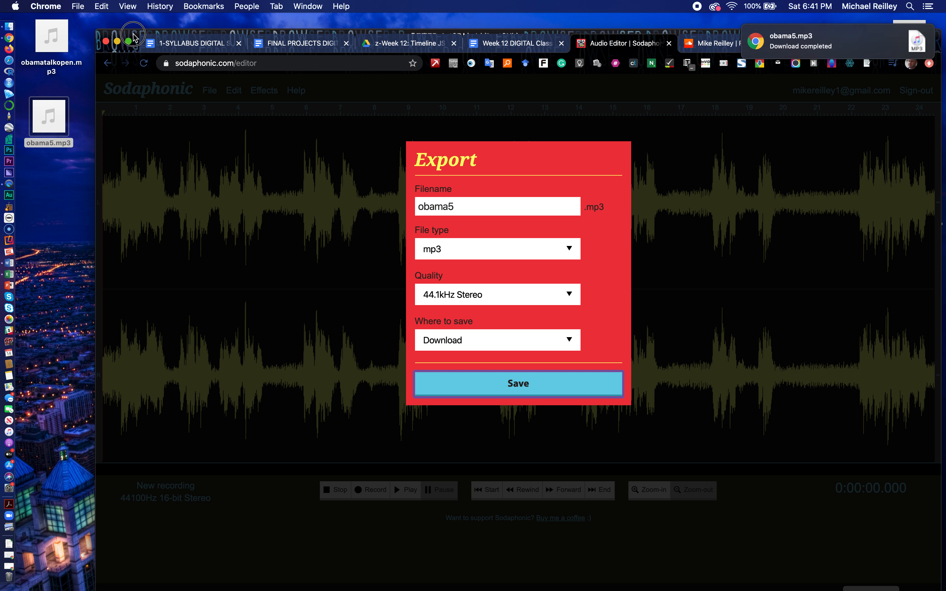
pyautogui.moveTo(135, 37); pyautogui.dragTo(125, 103)
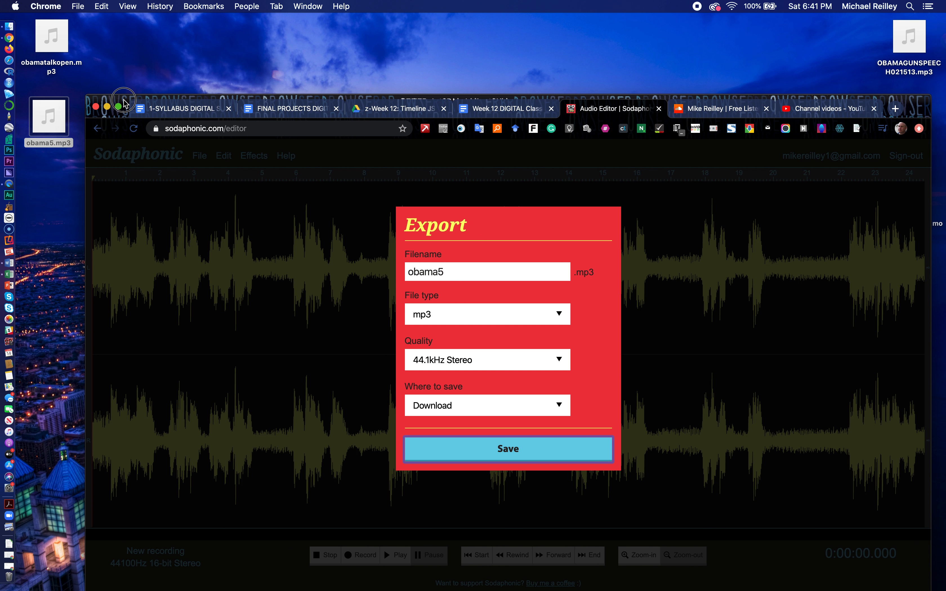
# Step: Switch to the SoundCloud profile and upload obama5.mp3 from the desktop as a new public track
pyautogui.click(703, 110)
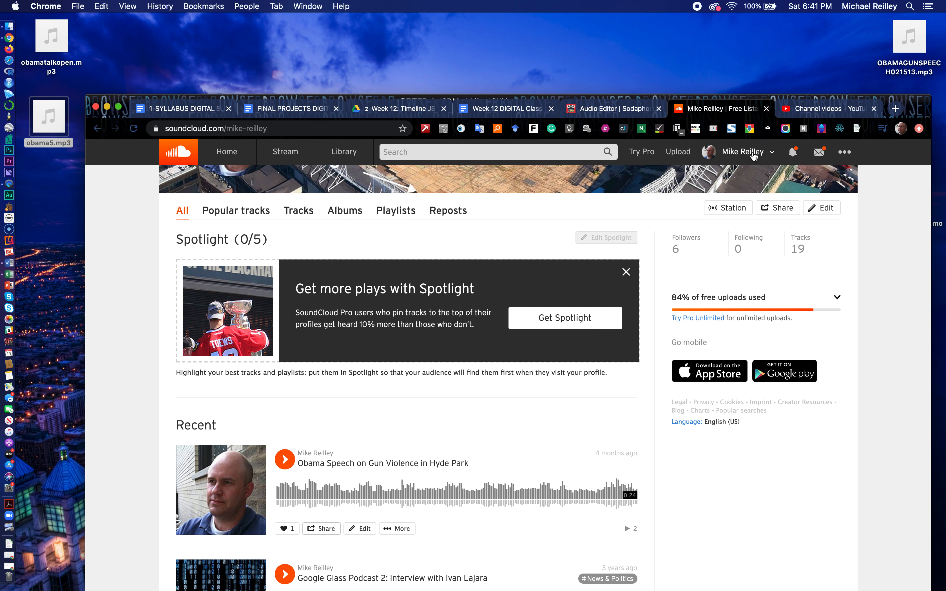
pyautogui.click(771, 153)
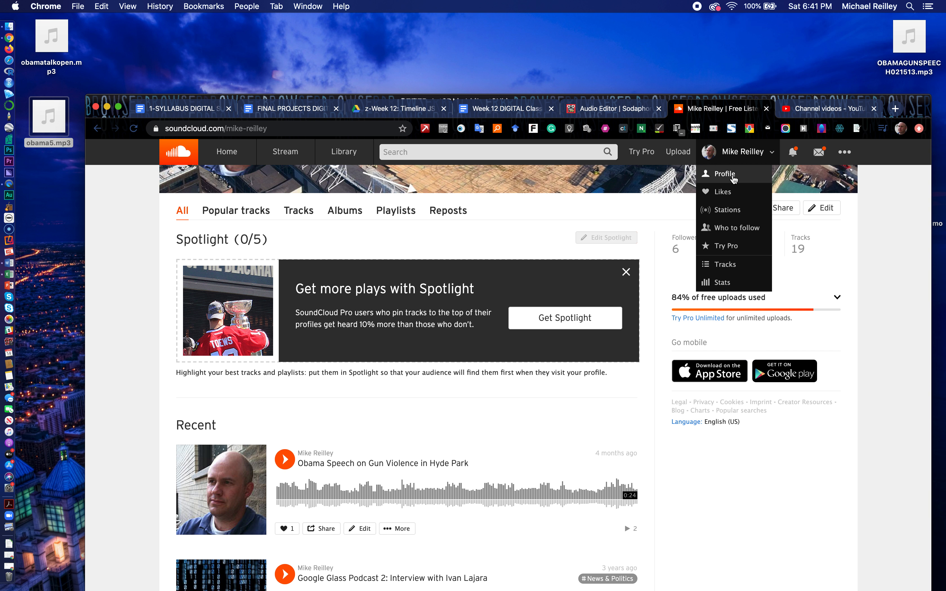
pyautogui.scroll(5, 293, 231)
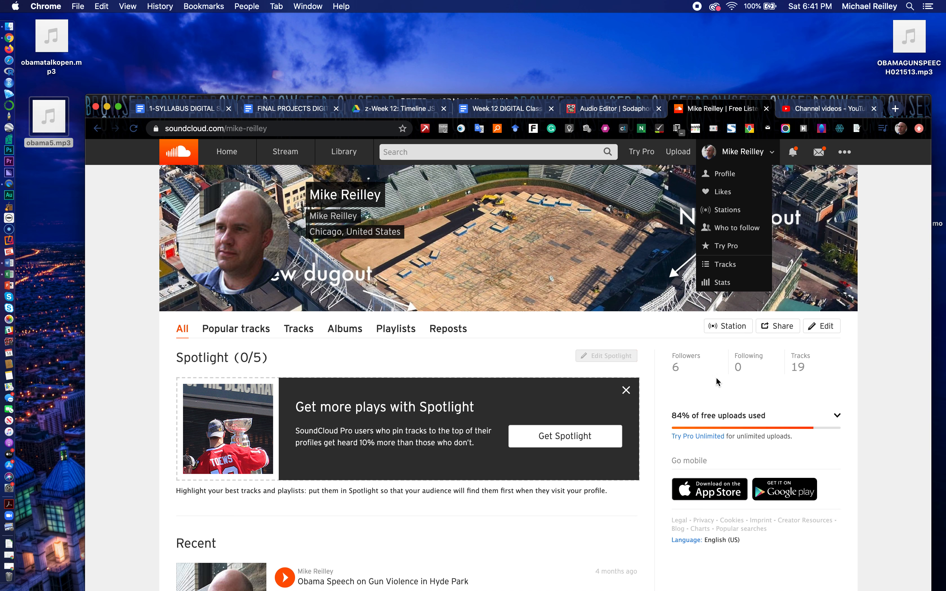
pyautogui.click(607, 327)
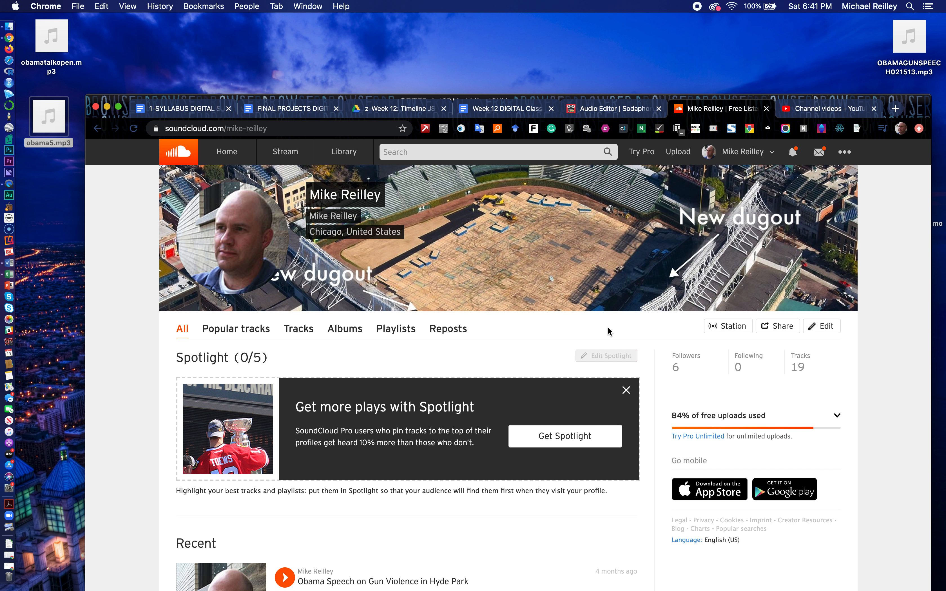
pyautogui.click(679, 153)
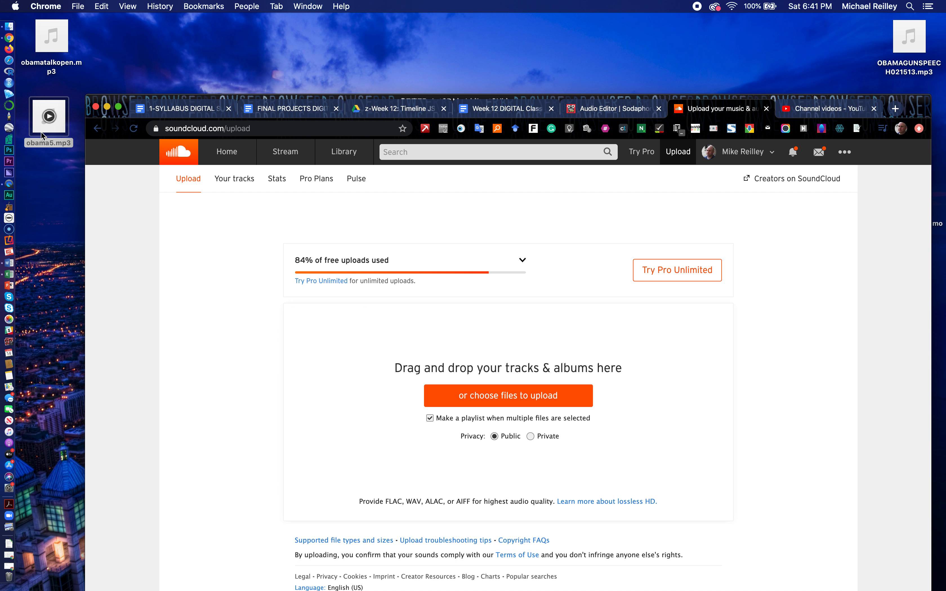
pyautogui.moveTo(48, 111); pyautogui.dragTo(479, 395)
pyautogui.scroll(-1, 480, 395)
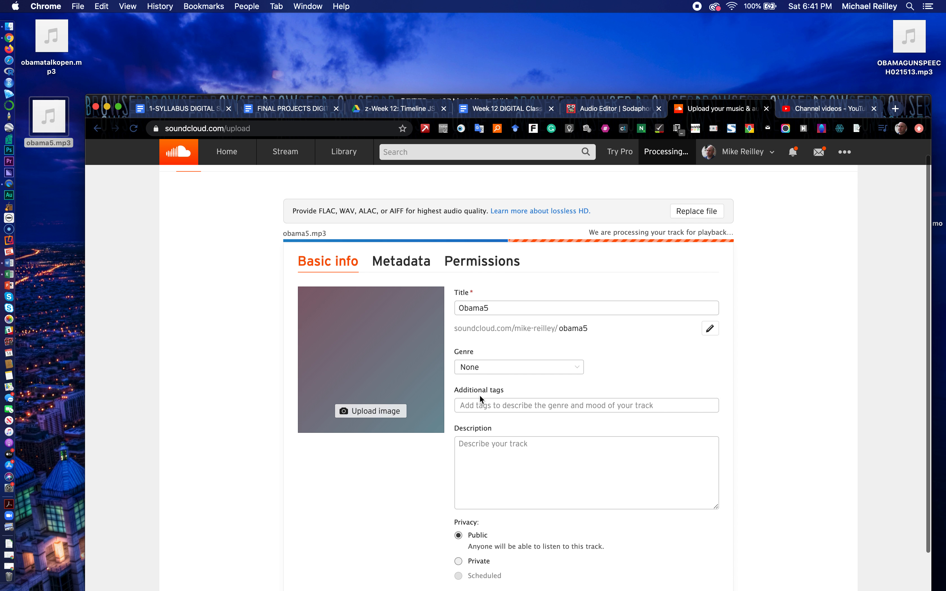
# Step: Replace the track's title with "Obama Talks About Keeping People Safe in Chicago" and look through the genre options
pyautogui.click(481, 303)
pyautogui.doubleClick(480, 303)
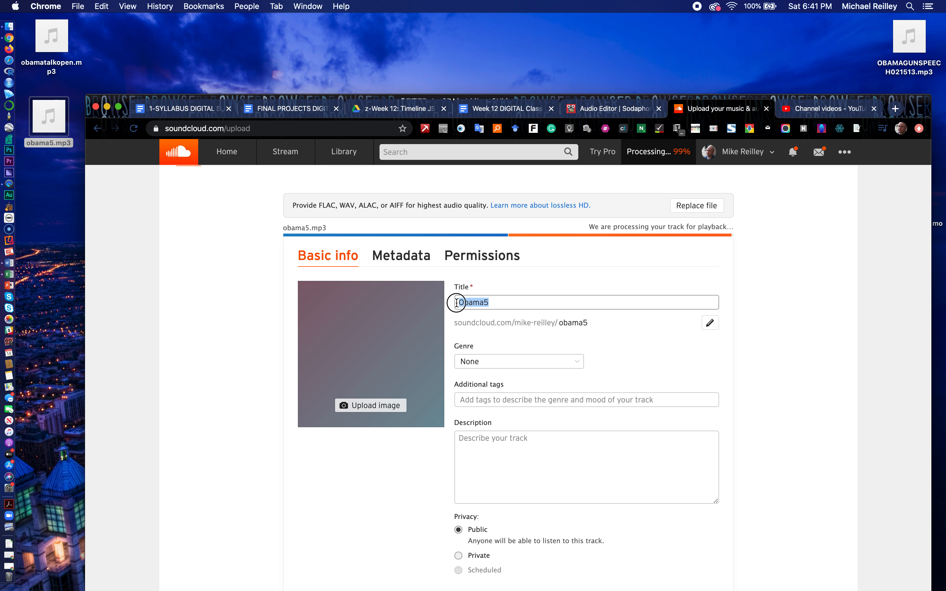
pyautogui.write('O')
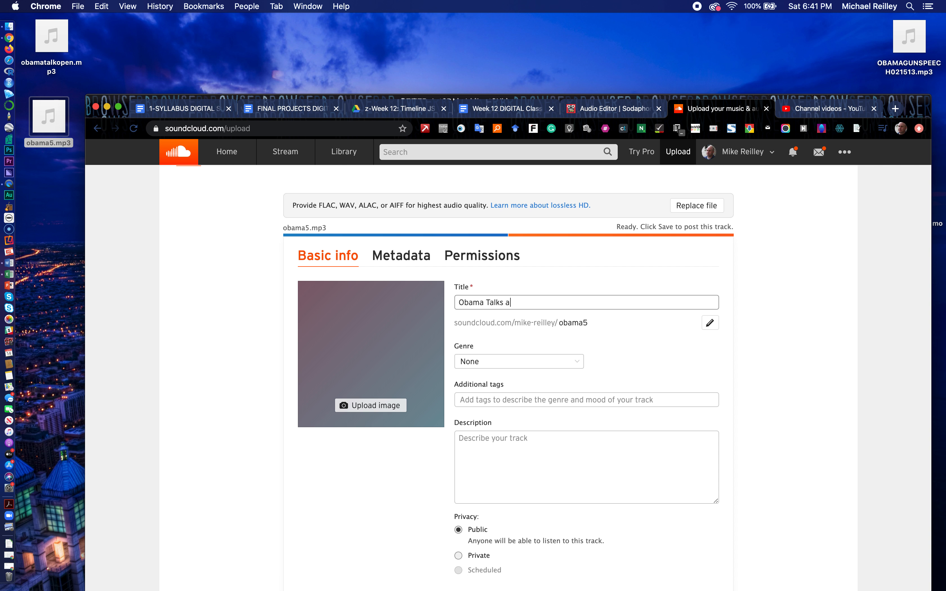
pyautogui.write('bama Talks About Keeping People Safe in')
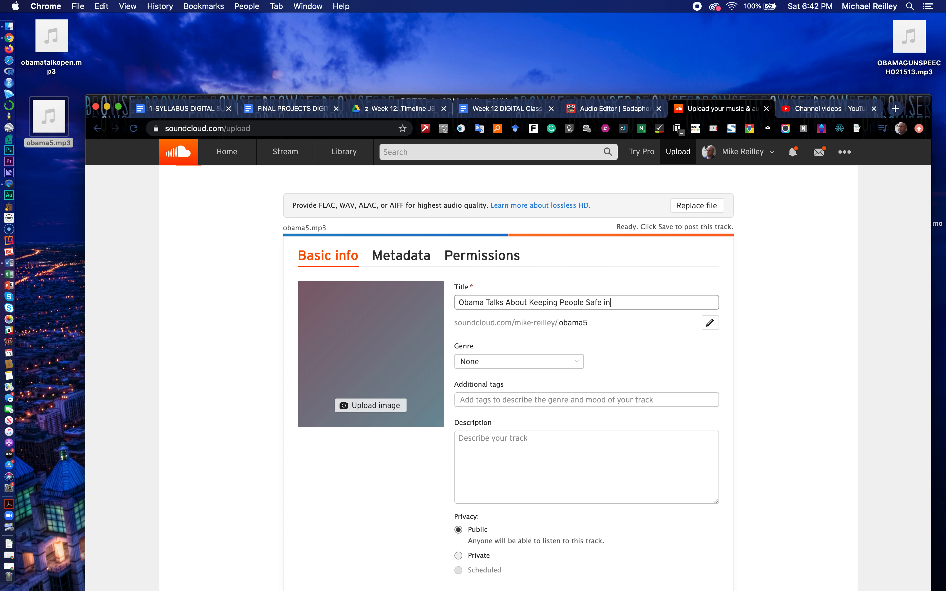
pyautogui.write('cago')
pyautogui.click(483, 364)
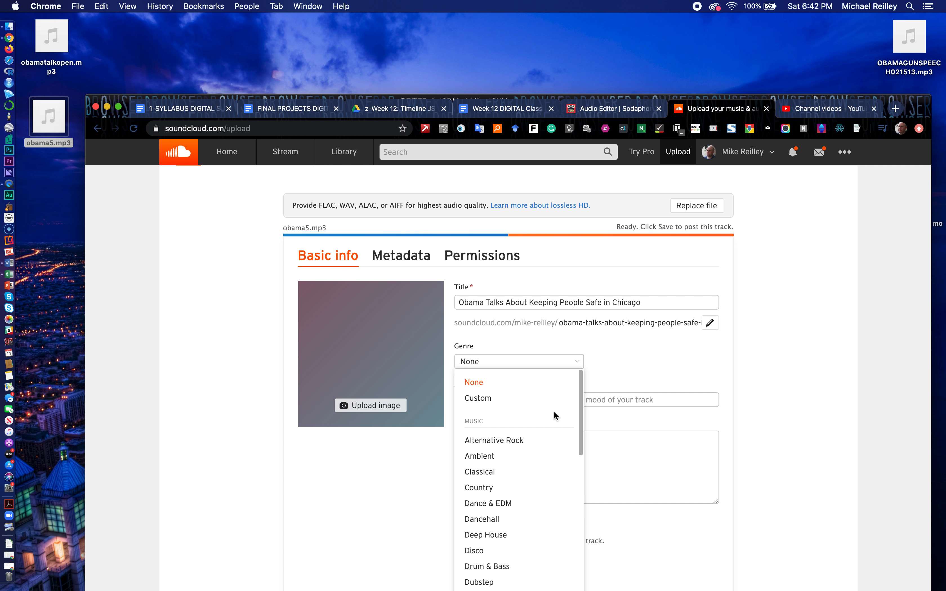
pyautogui.click(644, 356)
# Step: Tag the track with Obama, 2013 and a person's full name, and enter the placeholder description "dkfsdlkafdjladlfkldsa."
pyautogui.click(477, 403)
pyautogui.write('Obama')
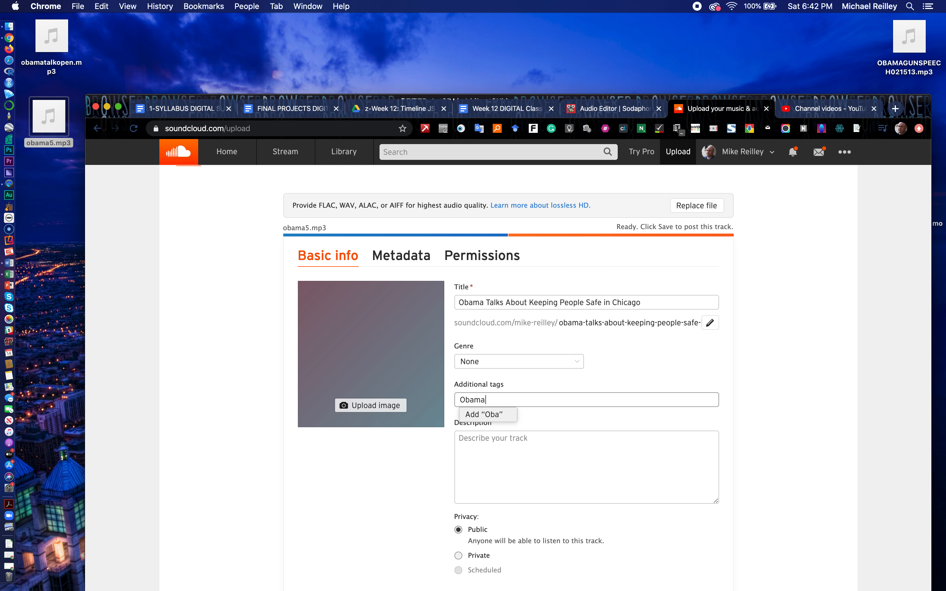
pyautogui.write(',')
pyautogui.write('20-1')
pyautogui.write('3, H')
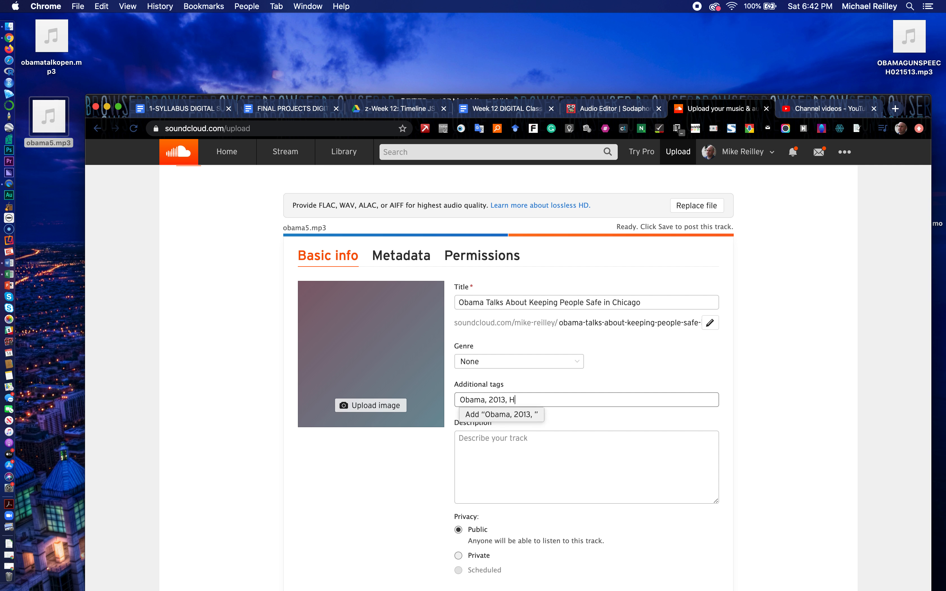
pyautogui.write('adiya')
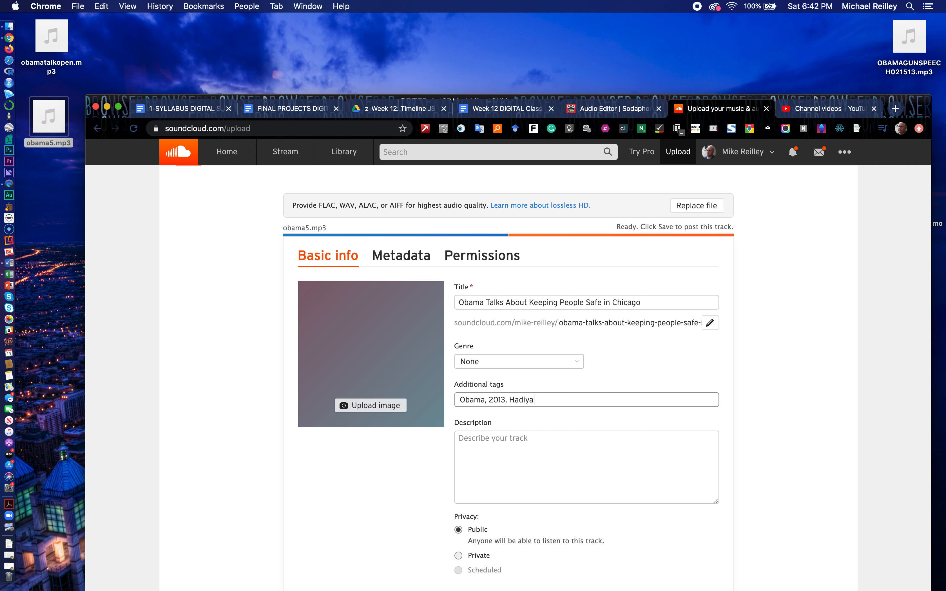
pyautogui.write(' Pend')
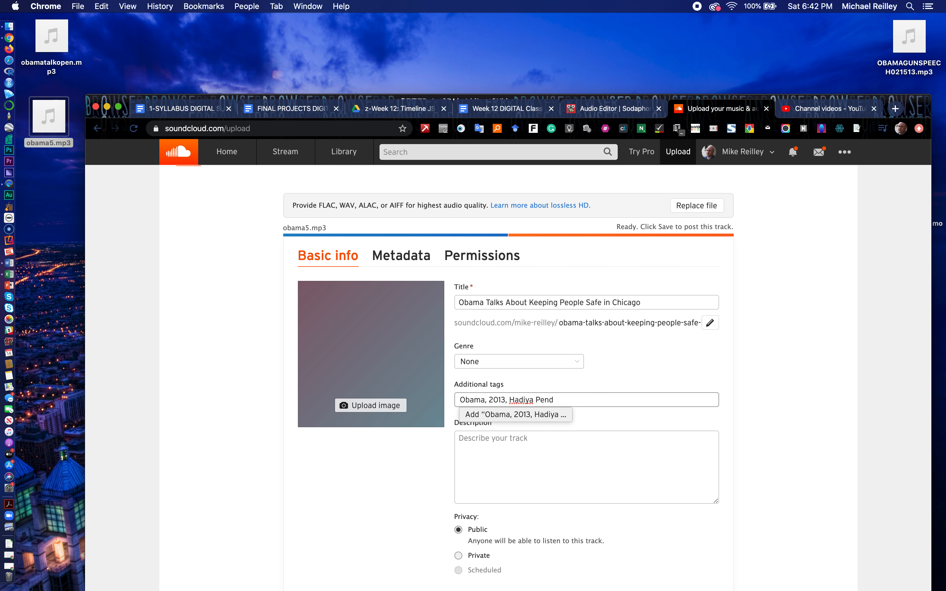
pyautogui.write('leton')
pyautogui.click(471, 455)
pyautogui.write('dkfsdlkafdjladlfkldsa.')
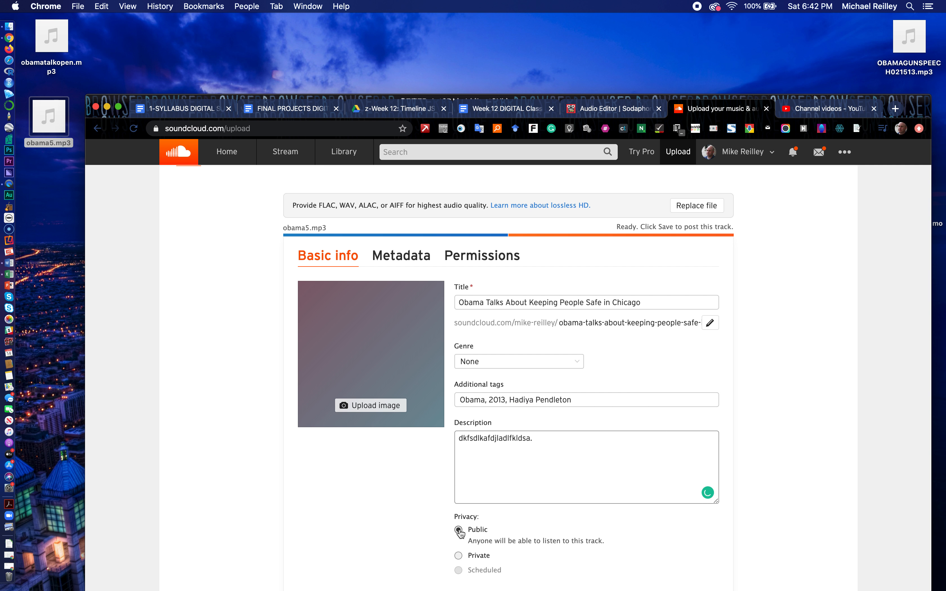
# Step: Save the new track and dismiss the Pro Unlimited offer
pyautogui.scroll(-5, 797, 417)
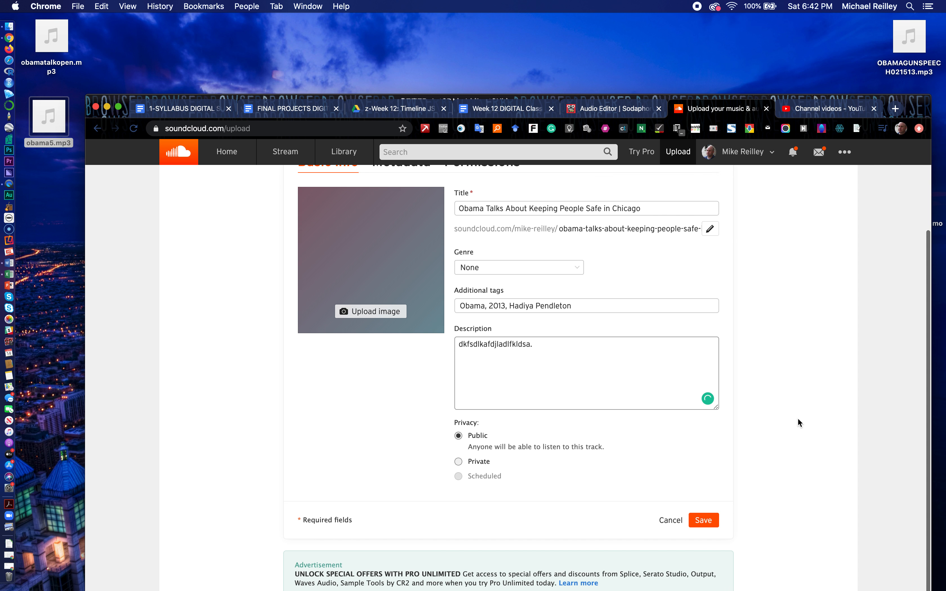
pyautogui.click(707, 516)
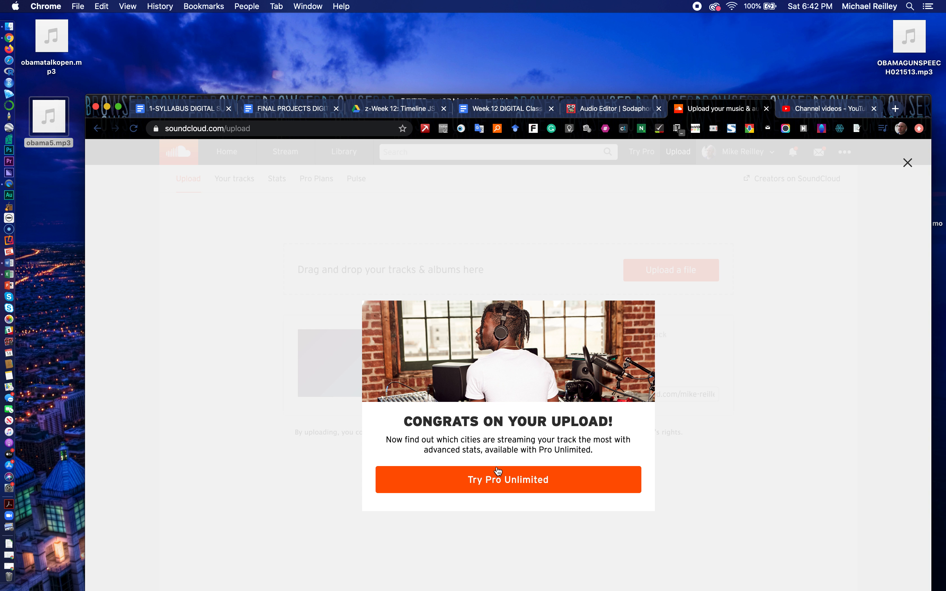
pyautogui.click(907, 164)
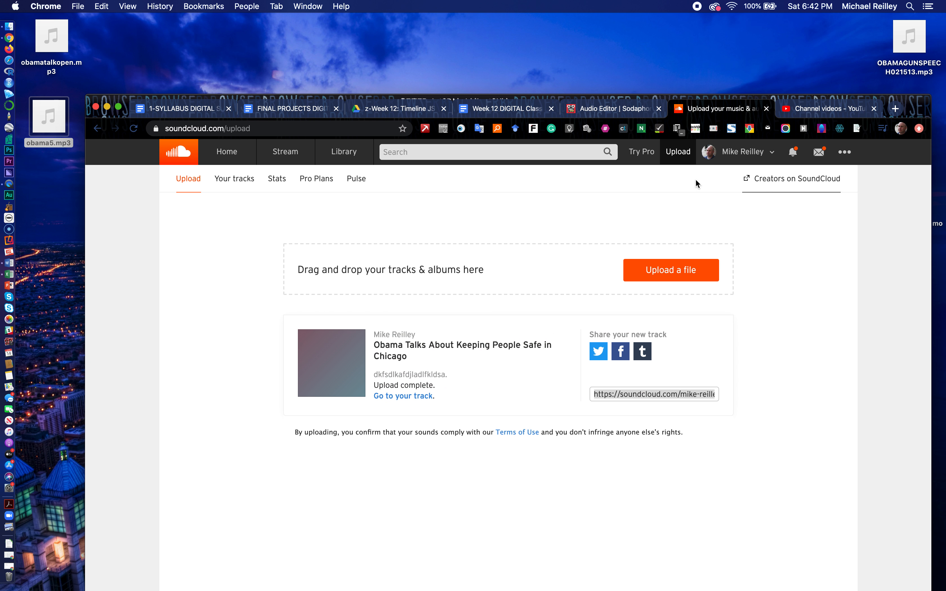
# Step: Open the "Illinois Governor: Bruce Rauner Victory Speech" track from your tracks and select its share link and its embed code
pyautogui.click(242, 180)
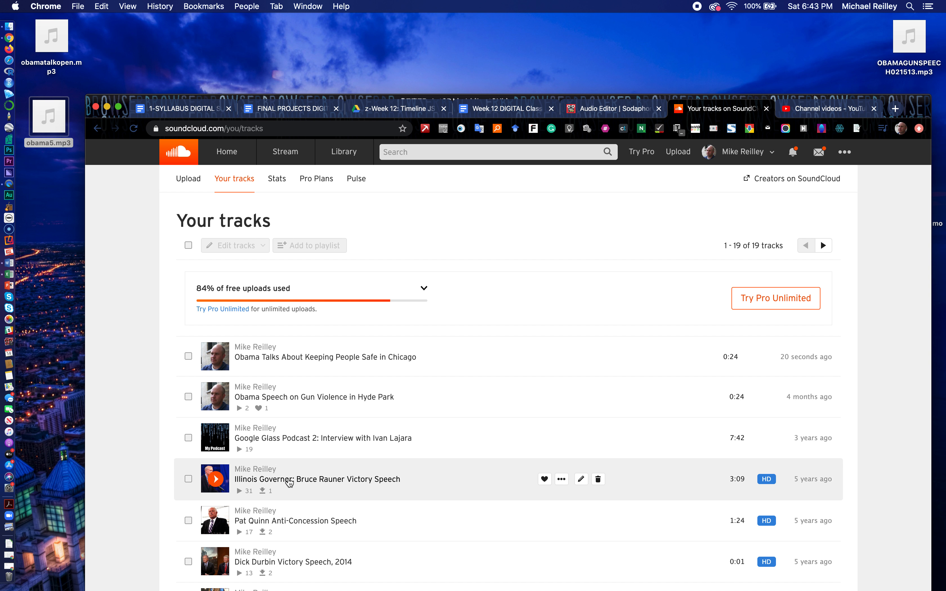
pyautogui.click(309, 483)
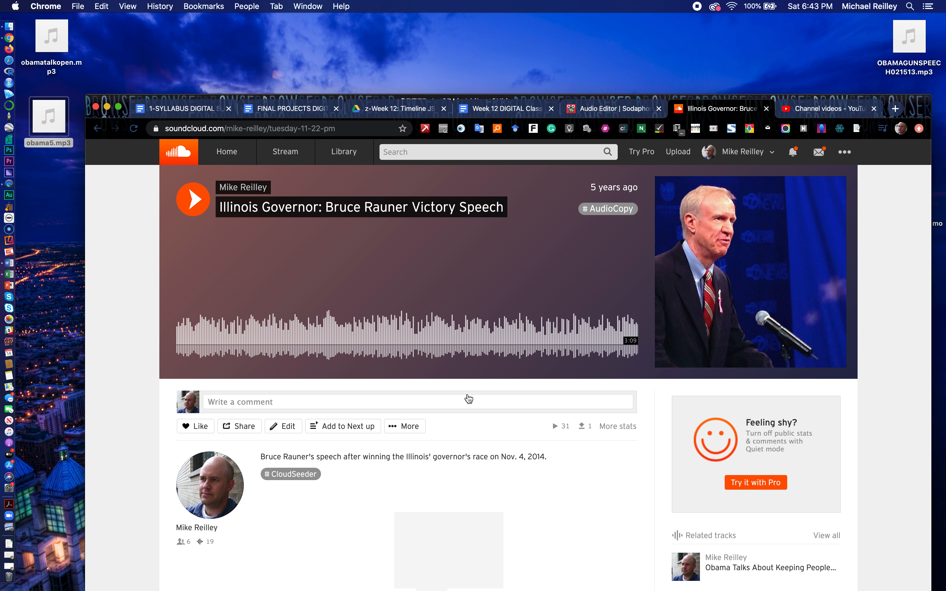
pyautogui.scroll(-2, 380, 389)
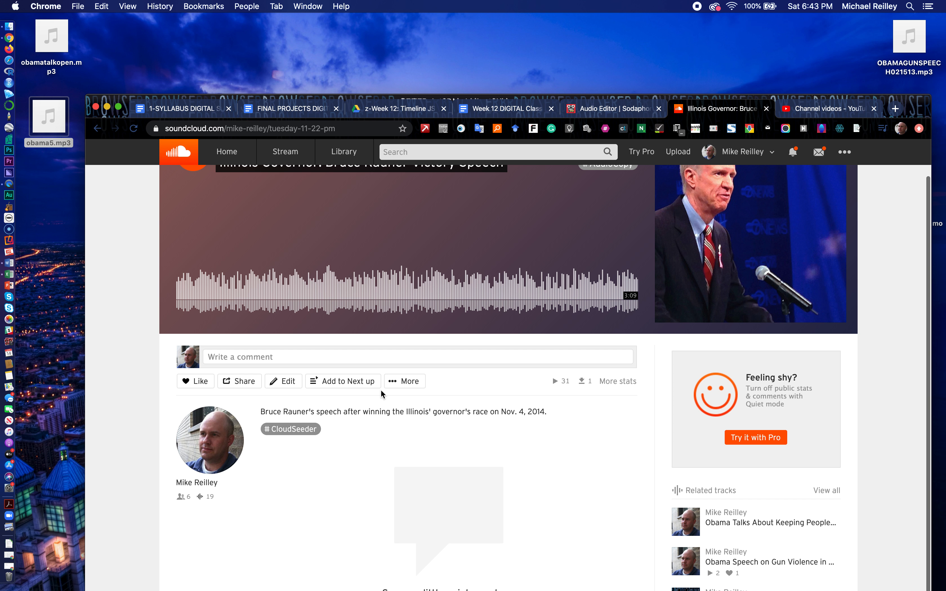
pyautogui.click(239, 380)
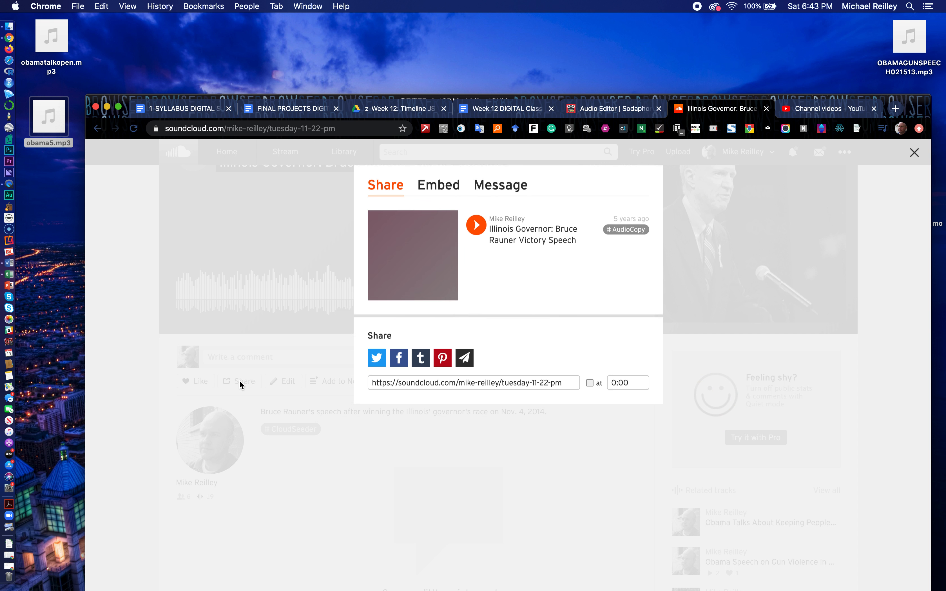
pyautogui.click(419, 398)
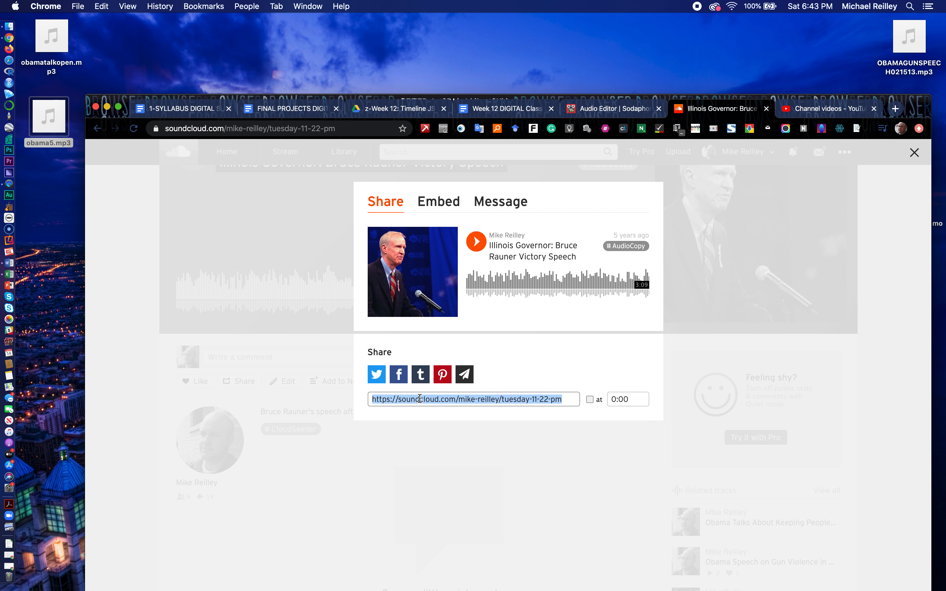
pyautogui.click(440, 201)
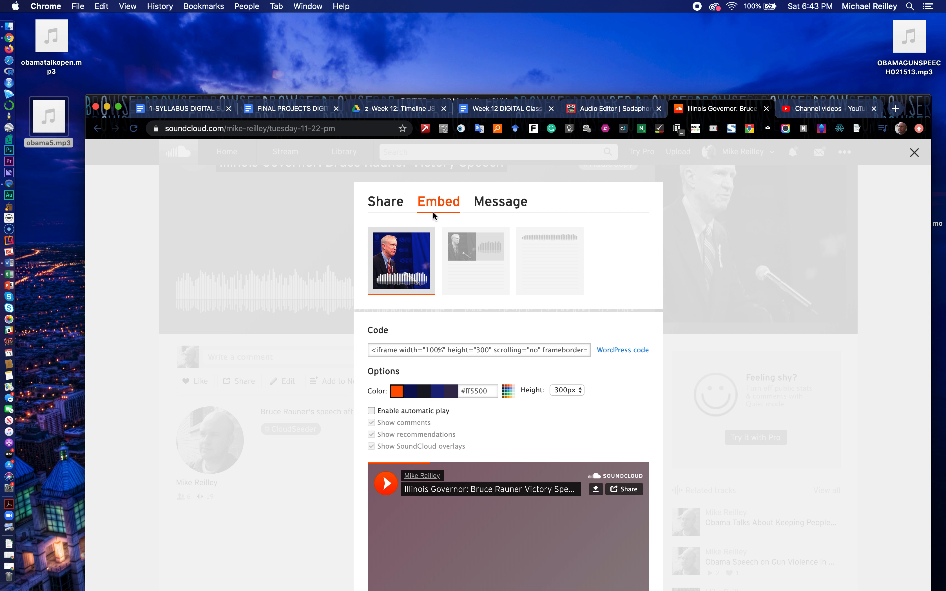
pyautogui.click(373, 351)
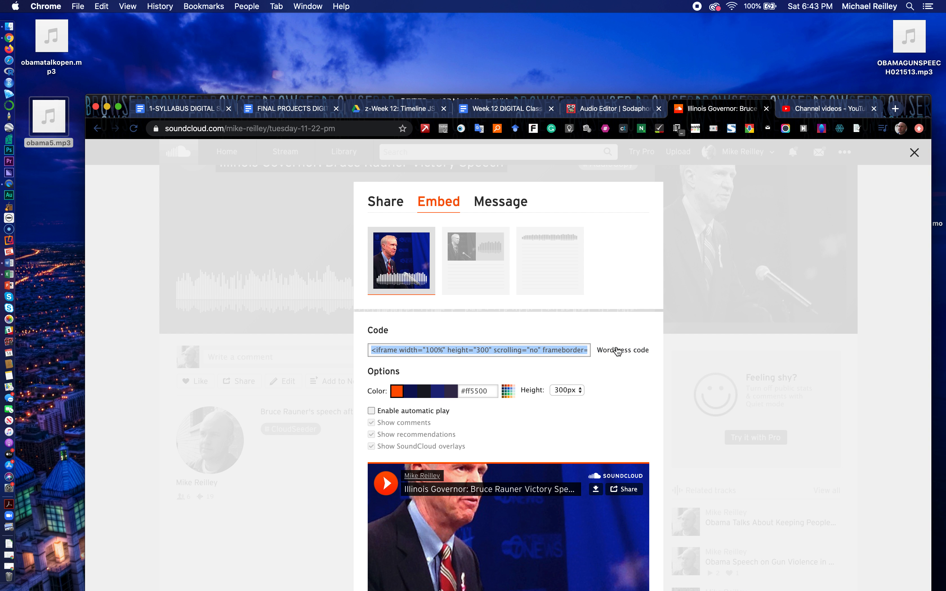
# Step: Open the WordPress code help article from the embed options and look through its instructions and example
pyautogui.click(623, 352)
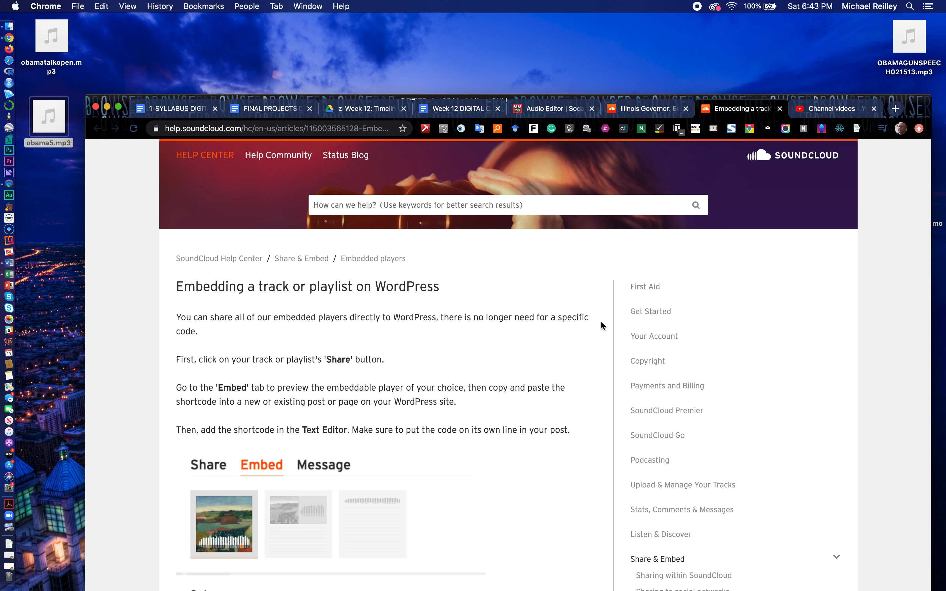
pyautogui.scroll(-6, 503, 404)
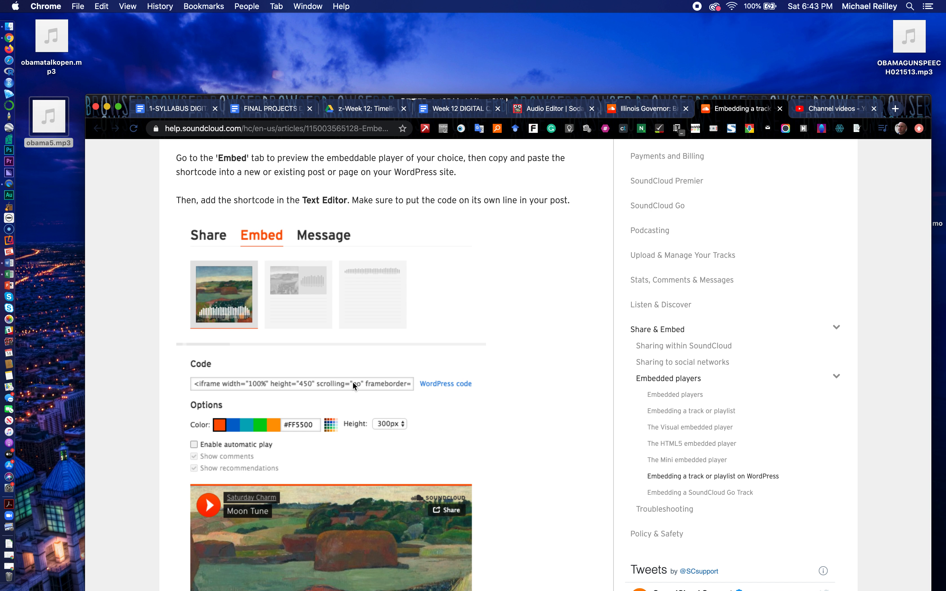
pyautogui.scroll(6, 402, 398)
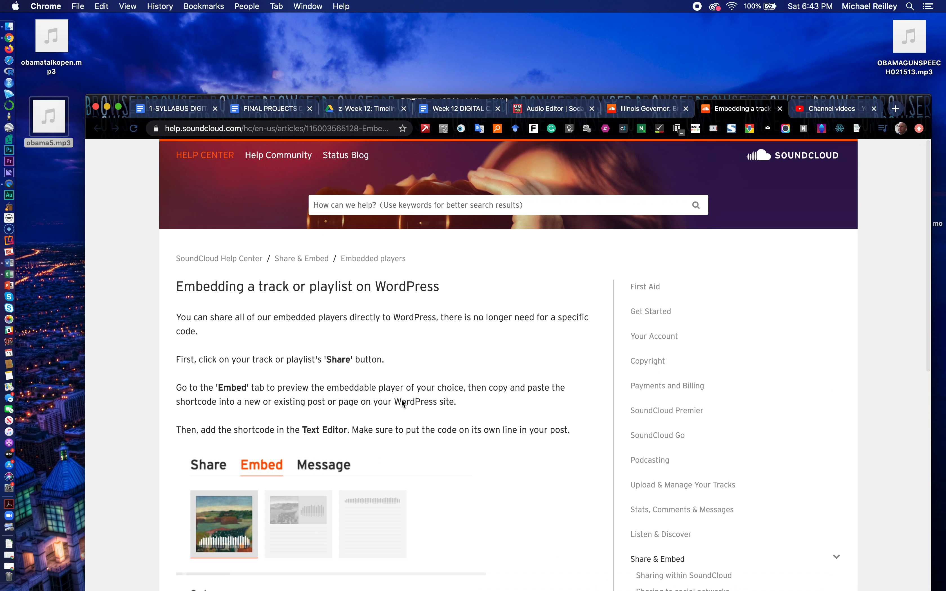
# Step: Revisit the track's embed options and the WordPress help article, and return to the Sodaphonic editor
pyautogui.click(657, 112)
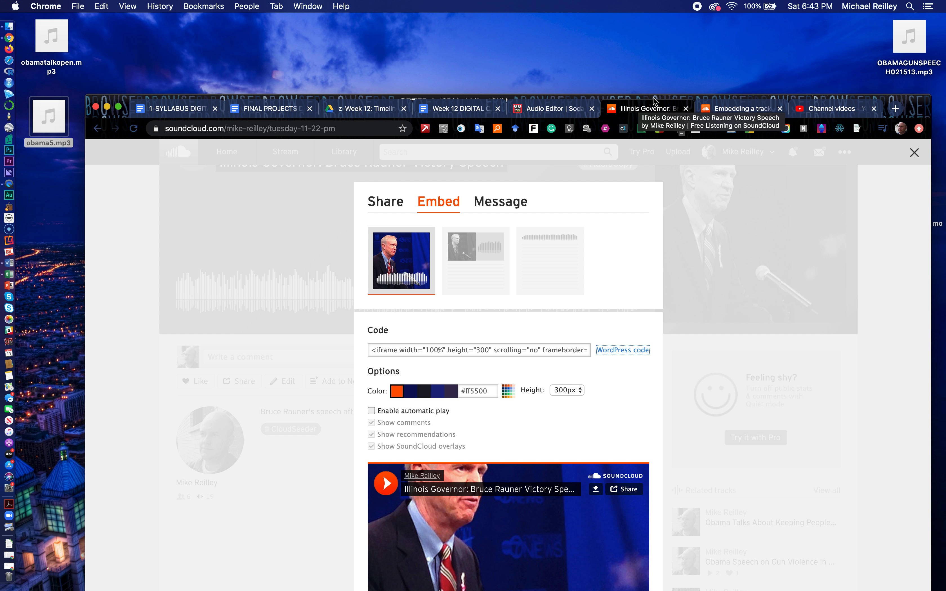
pyautogui.click(738, 110)
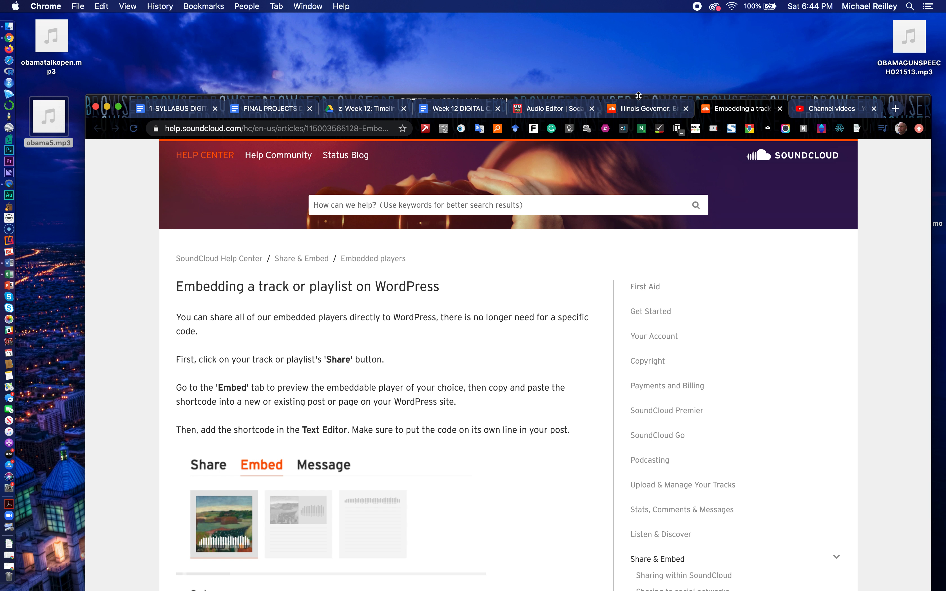
pyautogui.click(550, 112)
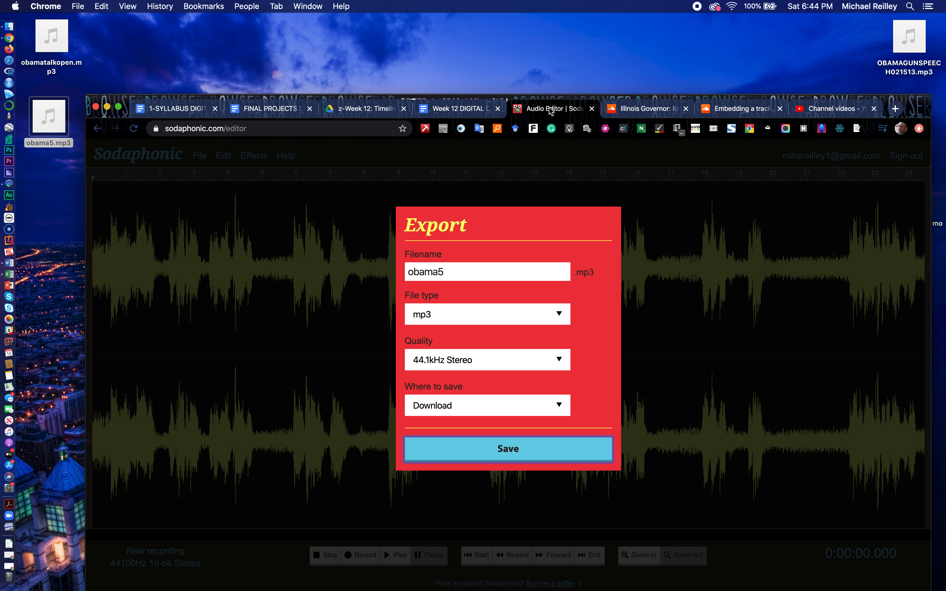